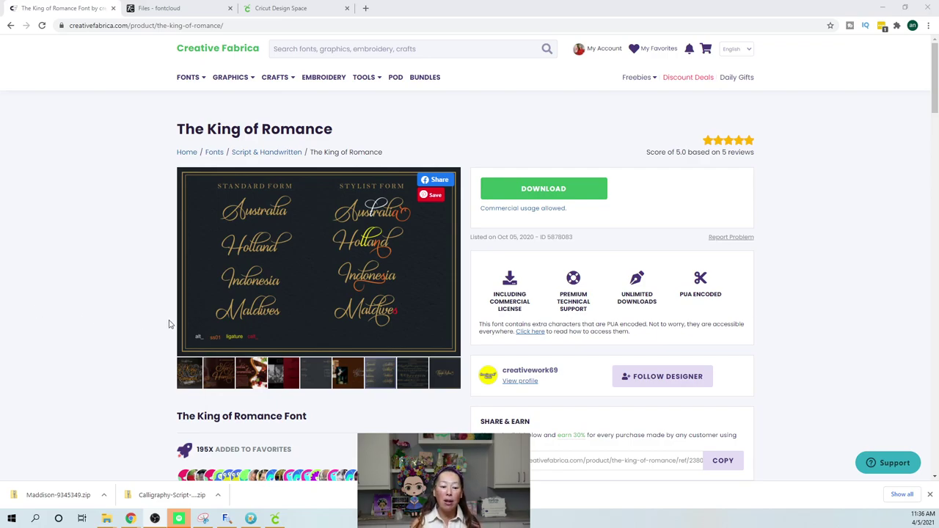
# - Switch to MainType and select the Haniberryku Regular font in the active fonts list to view its characters
pyautogui.click(228, 520)
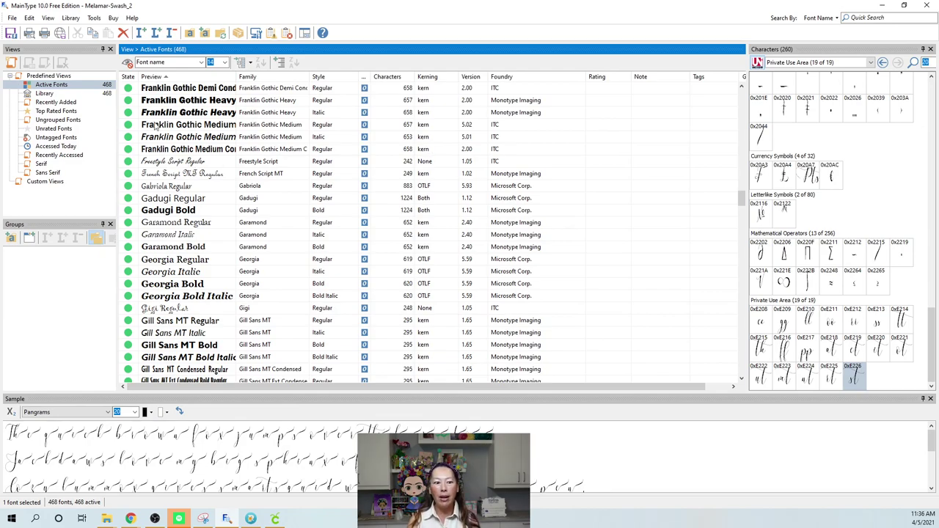
pyautogui.scroll(3, 163, 170)
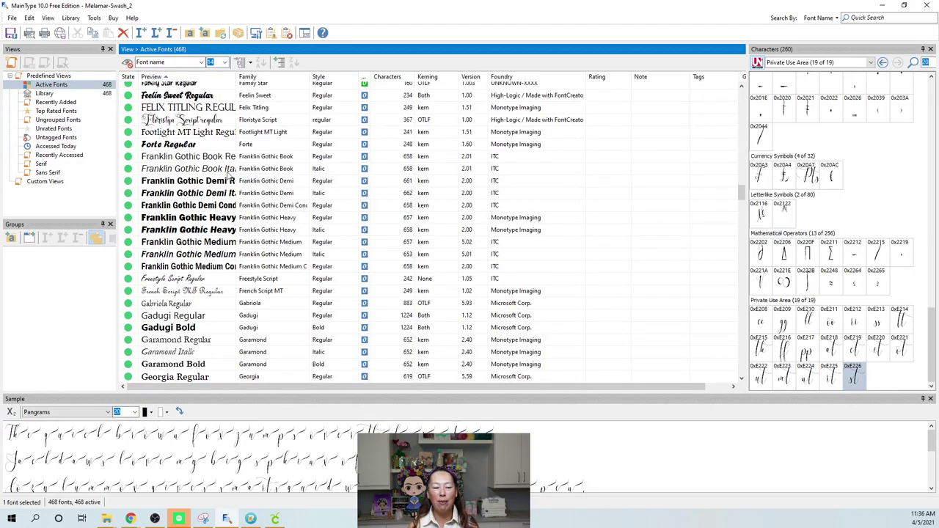
pyautogui.scroll(3, 210, 187)
pyautogui.scroll(-2, 211, 187)
pyautogui.scroll(-8, 211, 187)
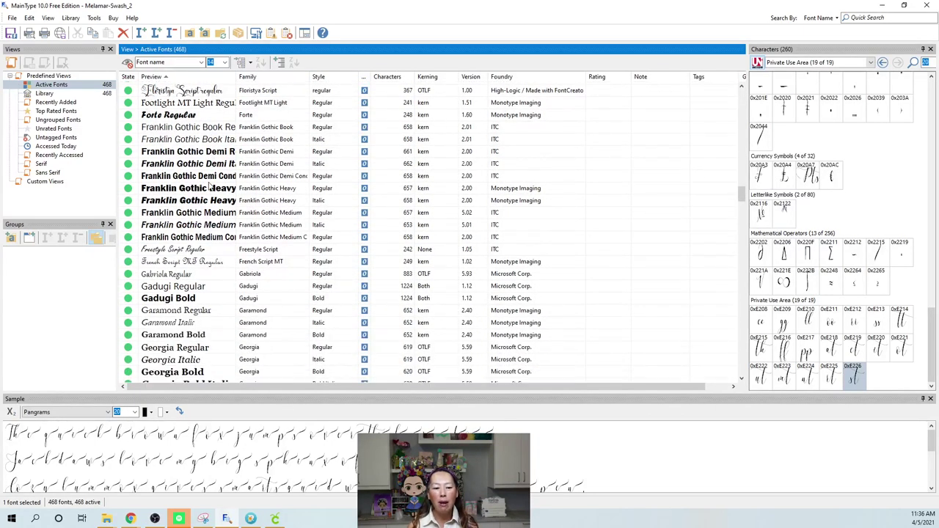
pyautogui.scroll(-3, 211, 187)
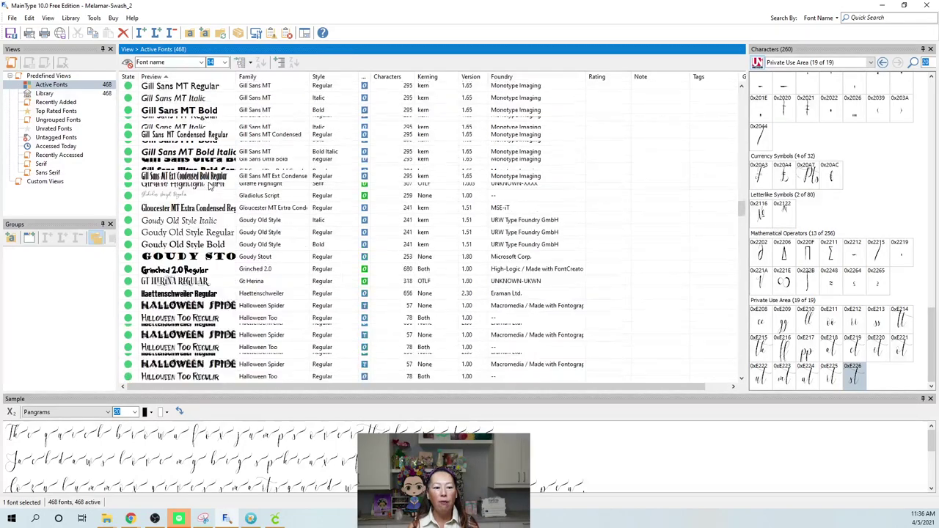
pyautogui.scroll(-1, 211, 187)
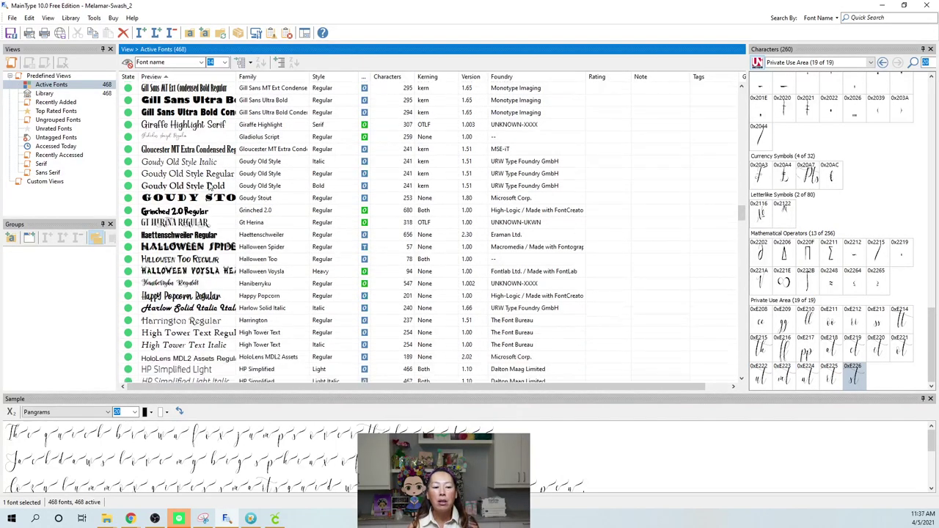
pyautogui.click(185, 286)
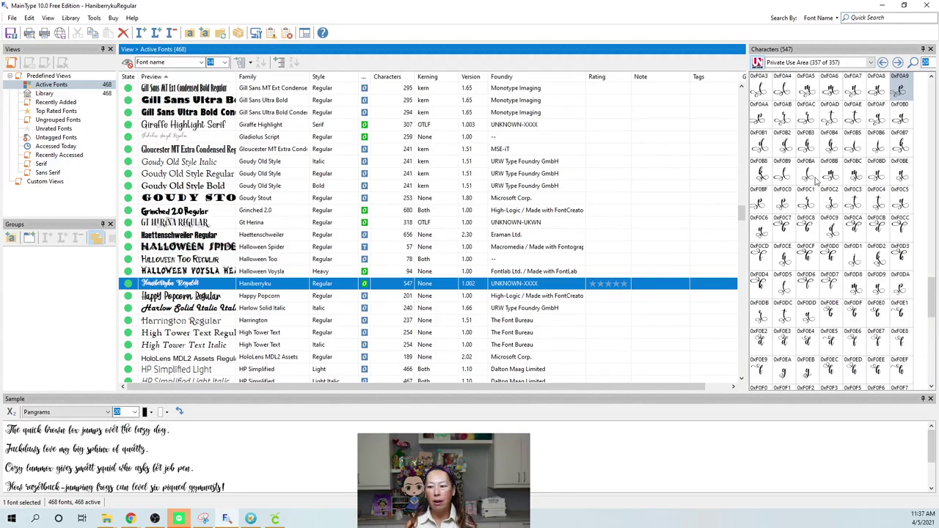
# - Enlarge Haniberryku's swash k glyph 0xF0B8 in the Private Use Area and inspect other swash letters through the t at 0xF0C4
pyautogui.click(762, 175)
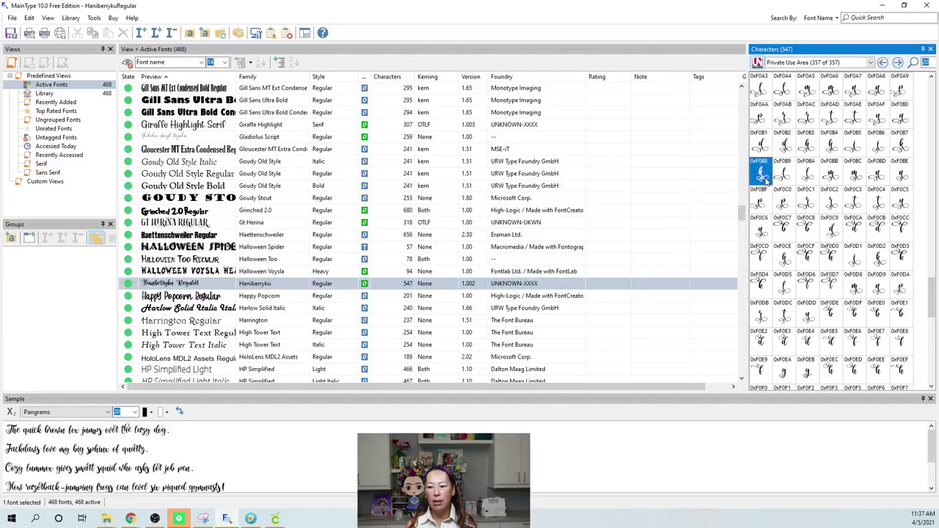
pyautogui.click(761, 171)
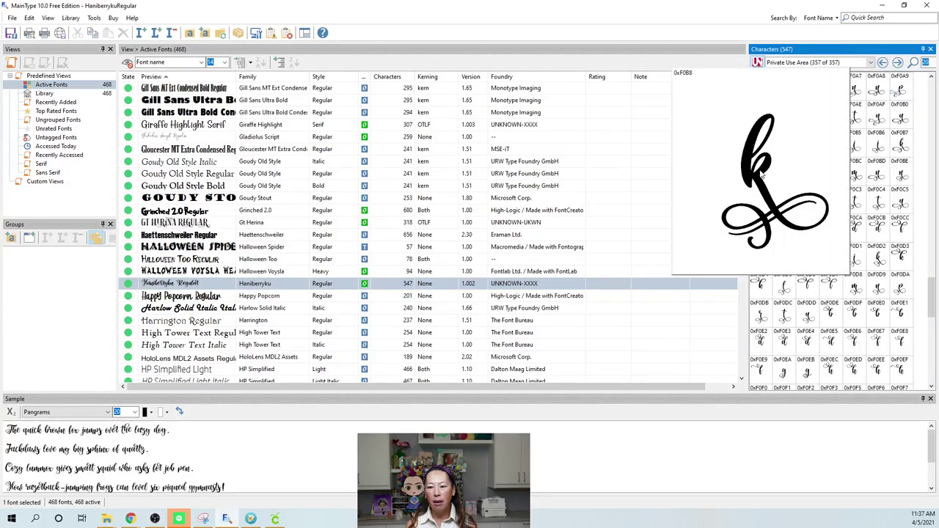
pyautogui.moveTo(762, 176); pyautogui.dragTo(880, 211)
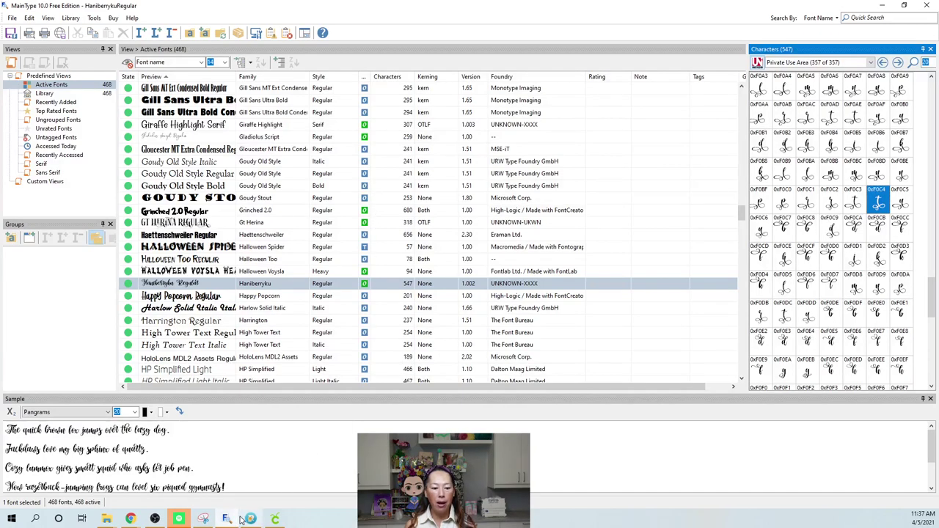
# - Switch to the Creative Fabrica page in Chrome, download The King of Romance font, and show the downloaded zip in its folder
pyautogui.moveTo(131, 519)
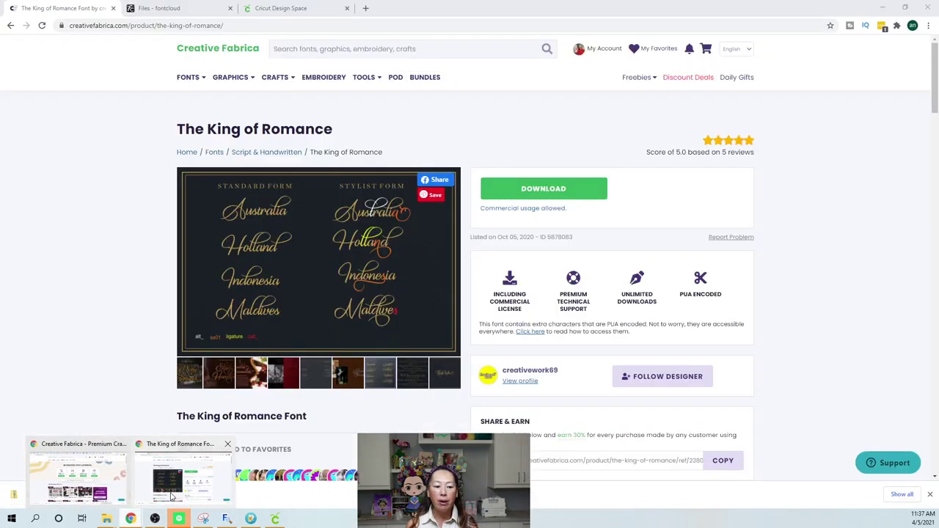
pyautogui.click(165, 498)
pyautogui.moveTo(299, 262)
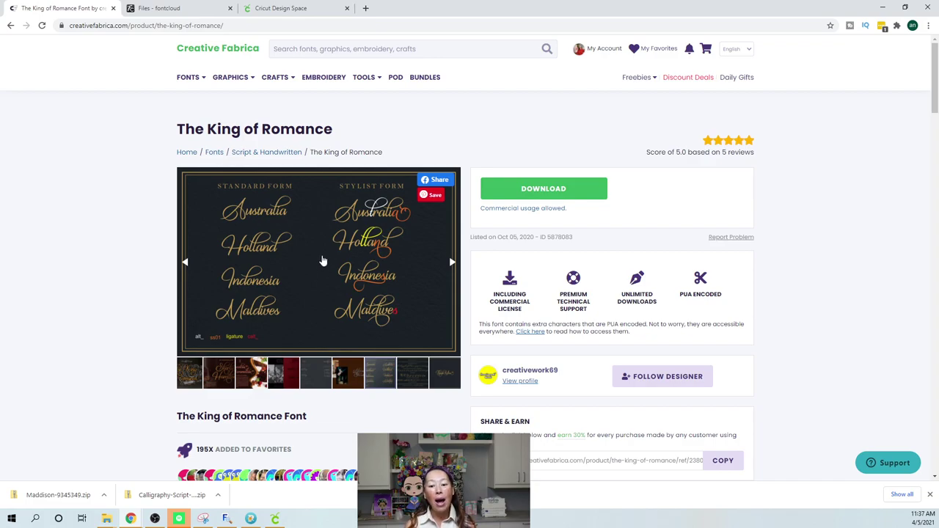
pyautogui.moveTo(530, 317)
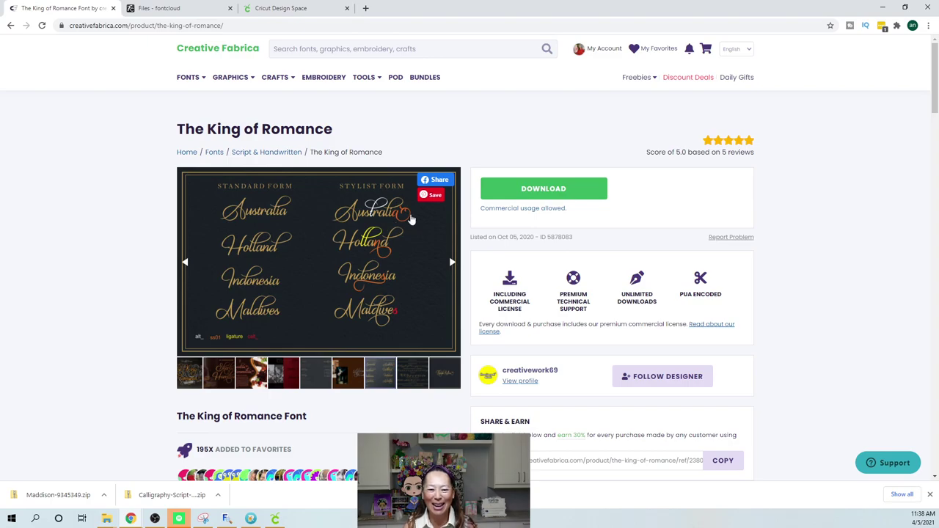
pyautogui.click(536, 189)
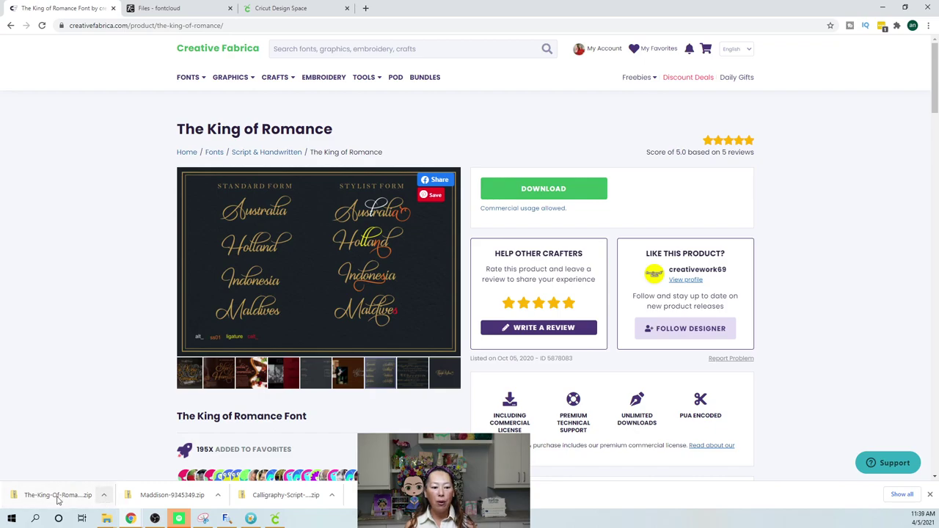
pyautogui.click(103, 497)
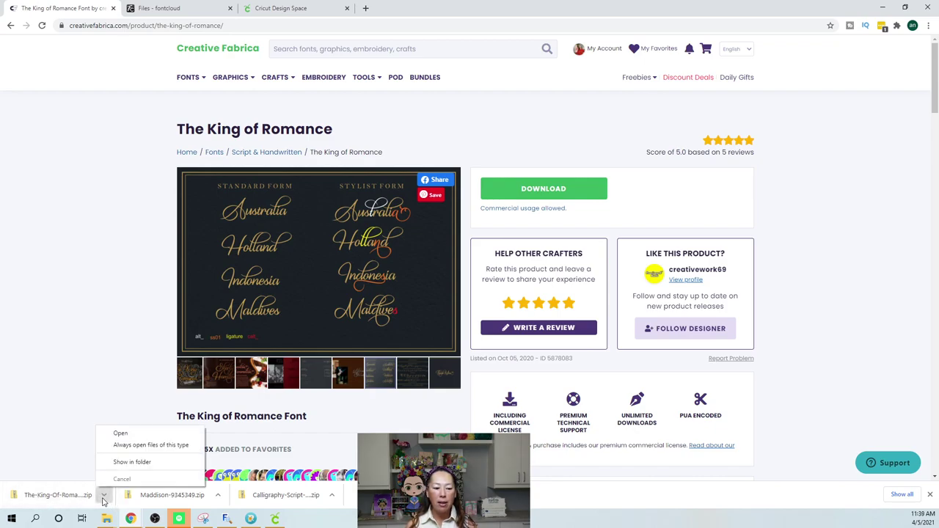
pyautogui.click(126, 462)
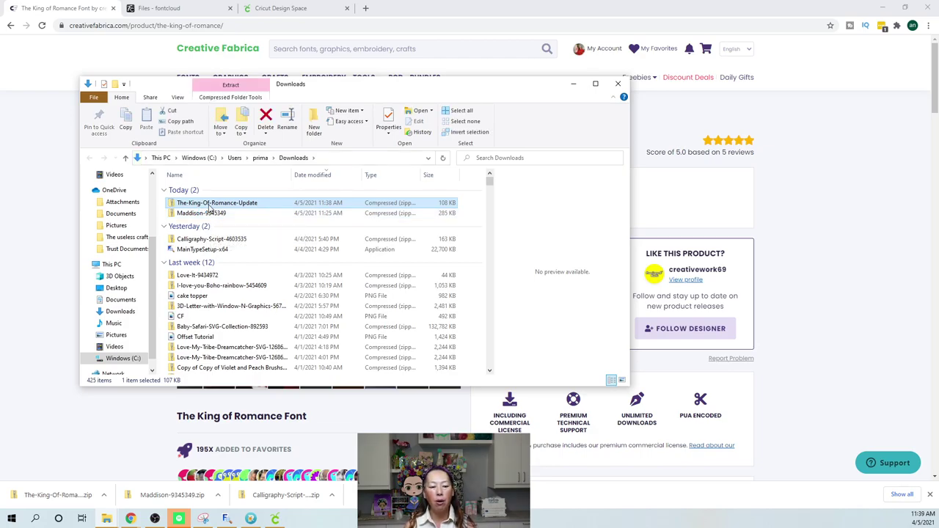
# - Open The King Of Romance folder inside the downloaded zip, install the OpenType version of the font, and return to the browser
pyautogui.doubleClick(204, 203)
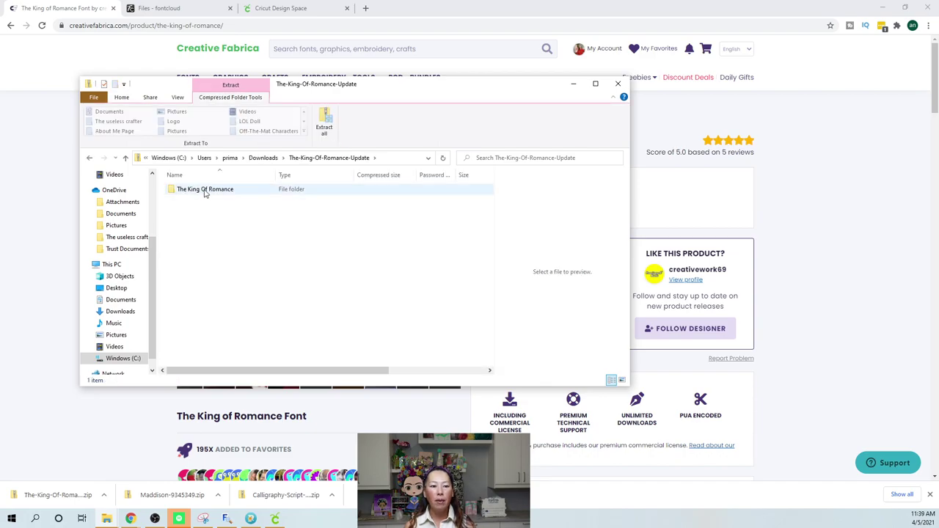
pyautogui.click(205, 190)
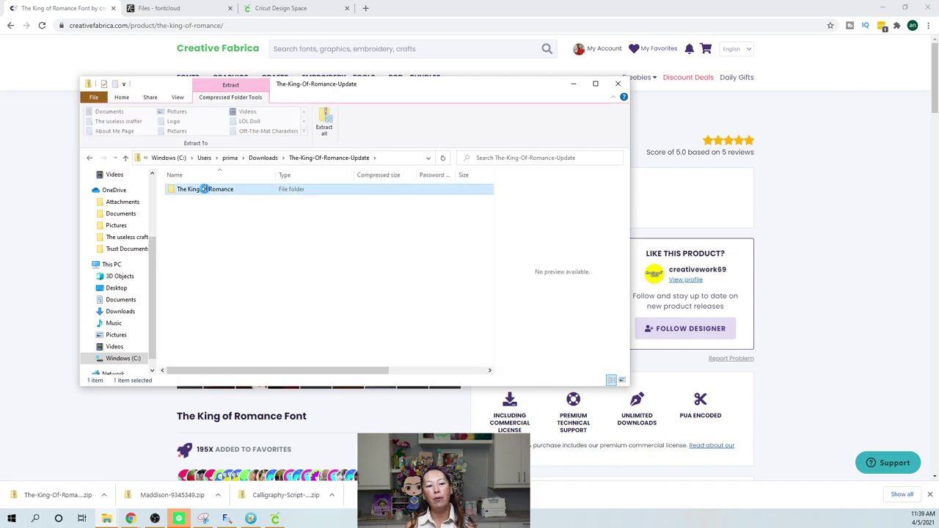
pyautogui.doubleClick(204, 189)
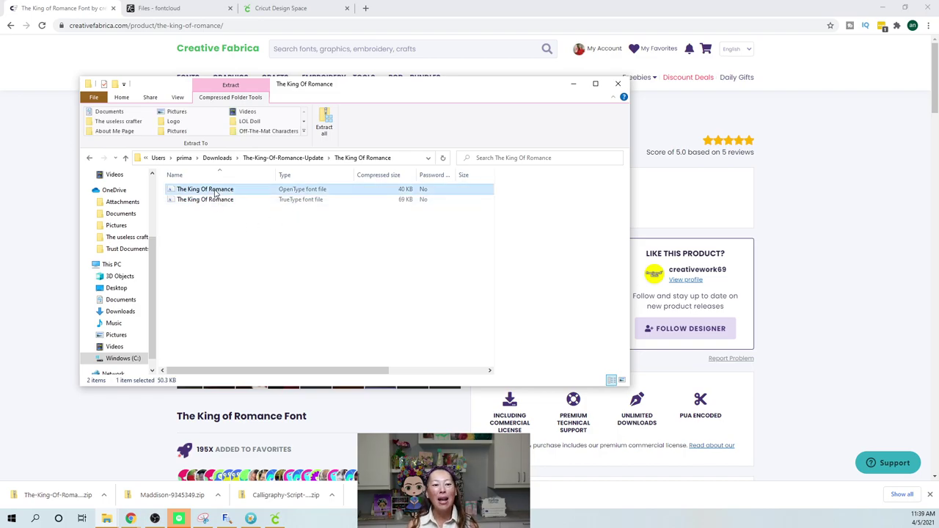
pyautogui.doubleClick(213, 189)
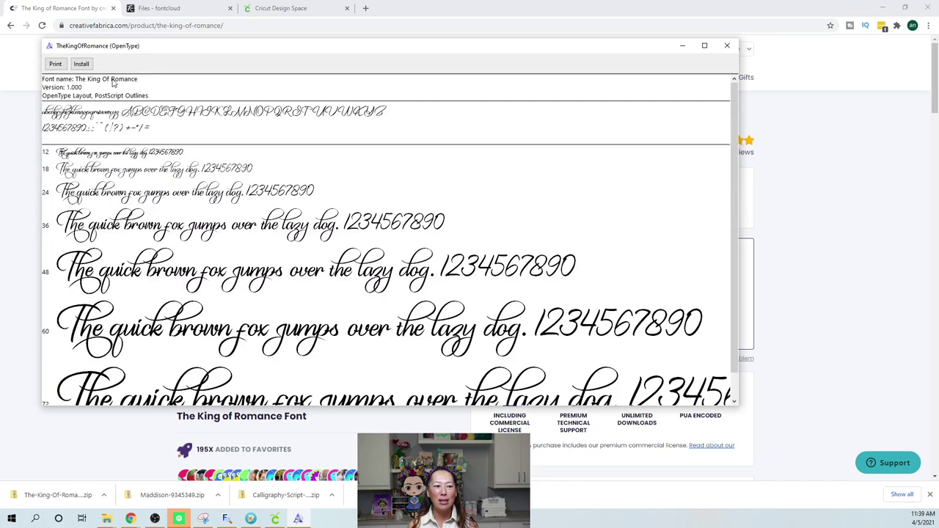
pyautogui.click(80, 64)
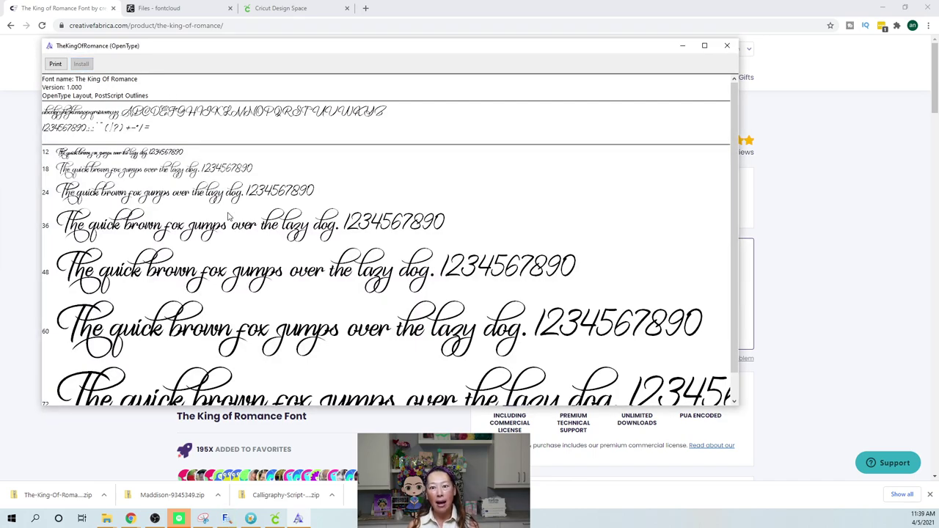
pyautogui.click(836, 152)
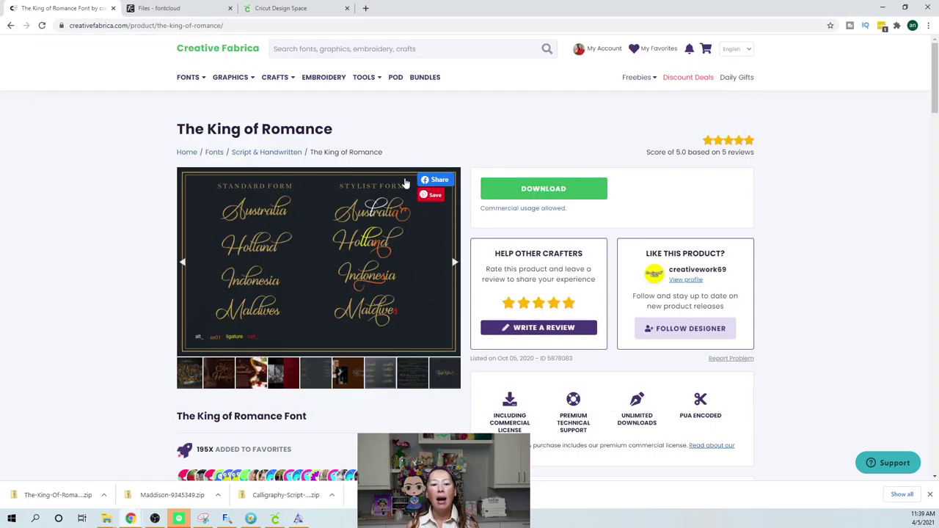
# - Return to The King Of Romance folder in File Explorer and copy the OpenType font file to the Desktop
pyautogui.click(108, 520)
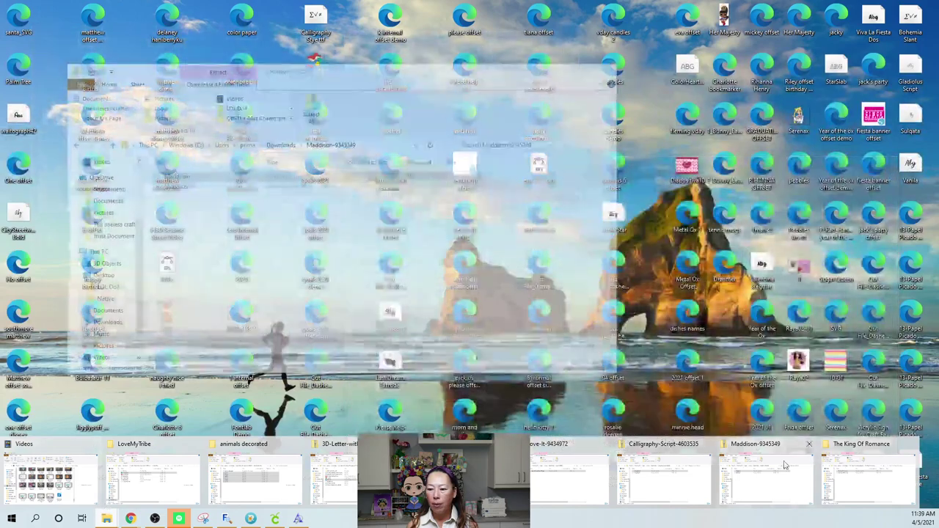
pyautogui.click(867, 477)
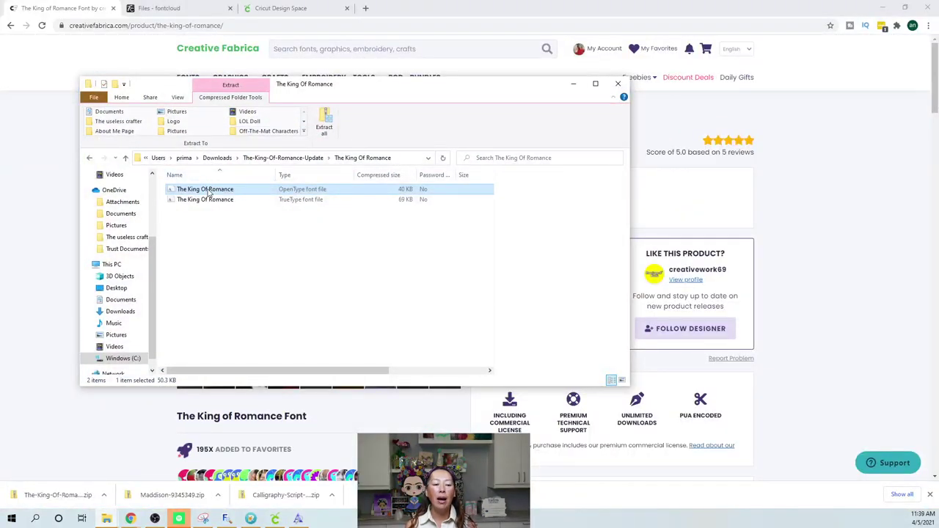
pyautogui.moveTo(208, 192); pyautogui.dragTo(120, 292)
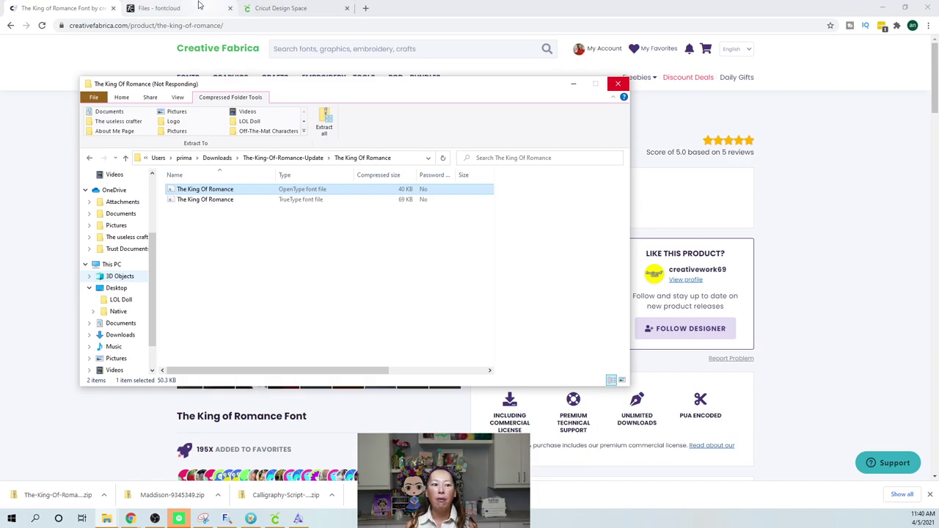
# - Switch to Fontcloud in the browser and upload the The King Of Romance font file from the Desktop
pyautogui.click(158, 8)
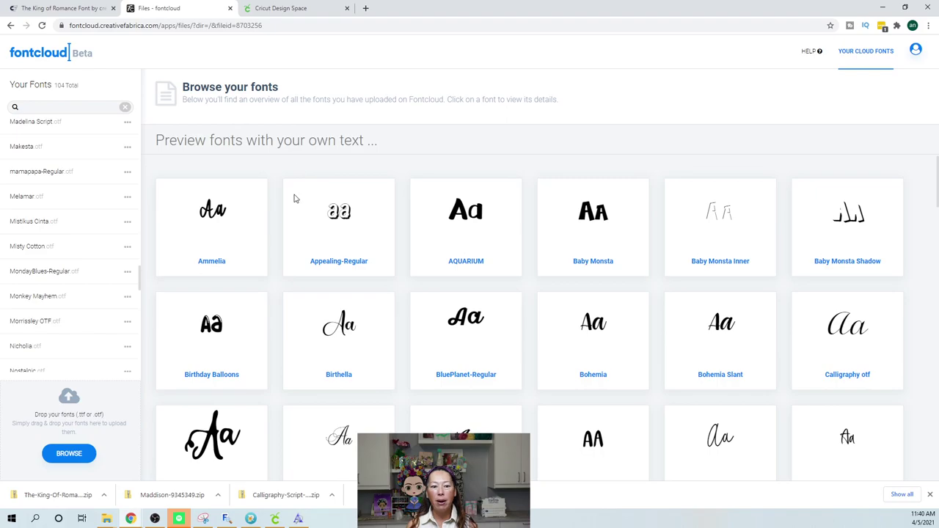
pyautogui.click(61, 454)
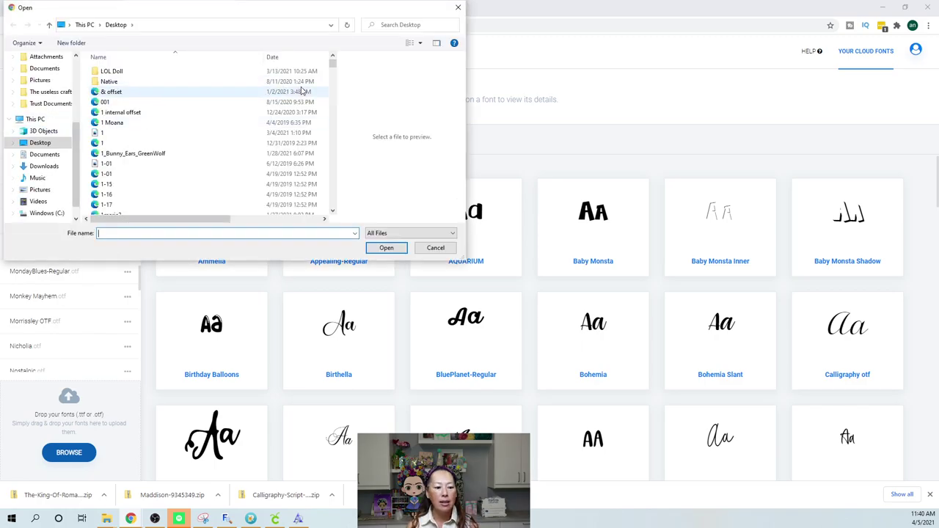
pyautogui.moveTo(332, 77); pyautogui.dragTo(331, 200)
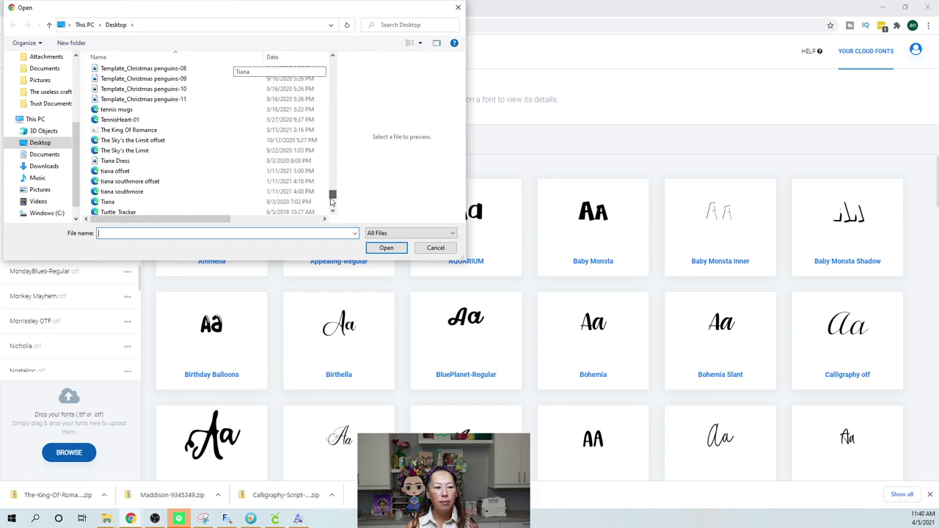
pyautogui.doubleClick(139, 131)
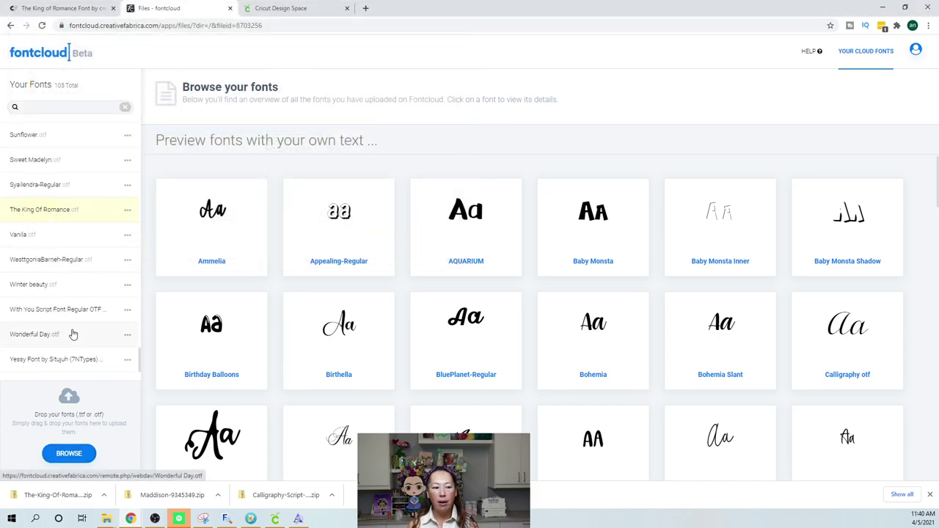
# - Preview the uploaded fonts with the text "Charlotte", browse the samples, and open the glyphs of Drop the Game - TTF
pyautogui.click(255, 144)
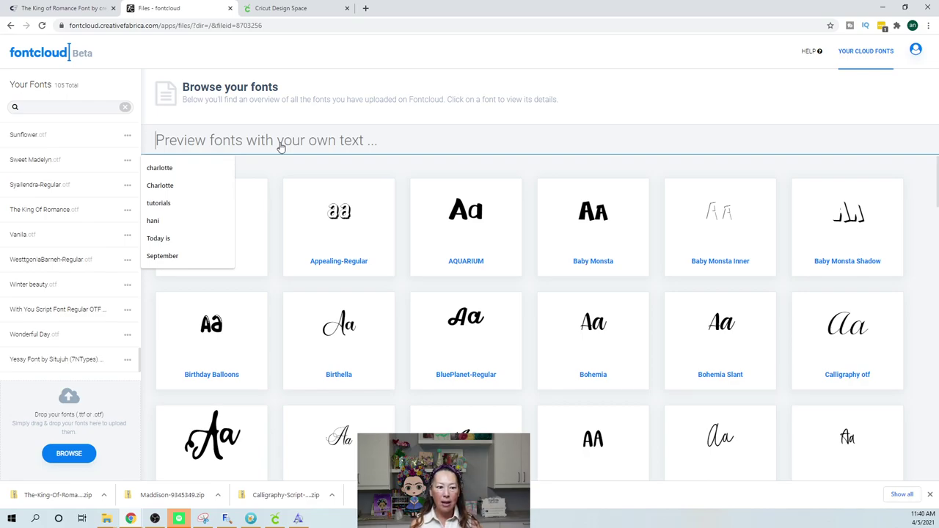
pyautogui.write('Charlotte')
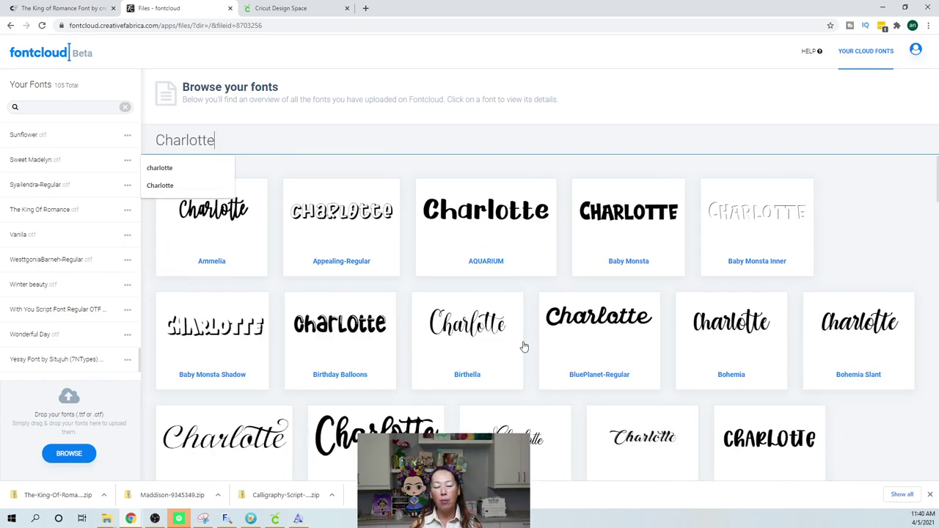
pyautogui.scroll(-5, 524, 342)
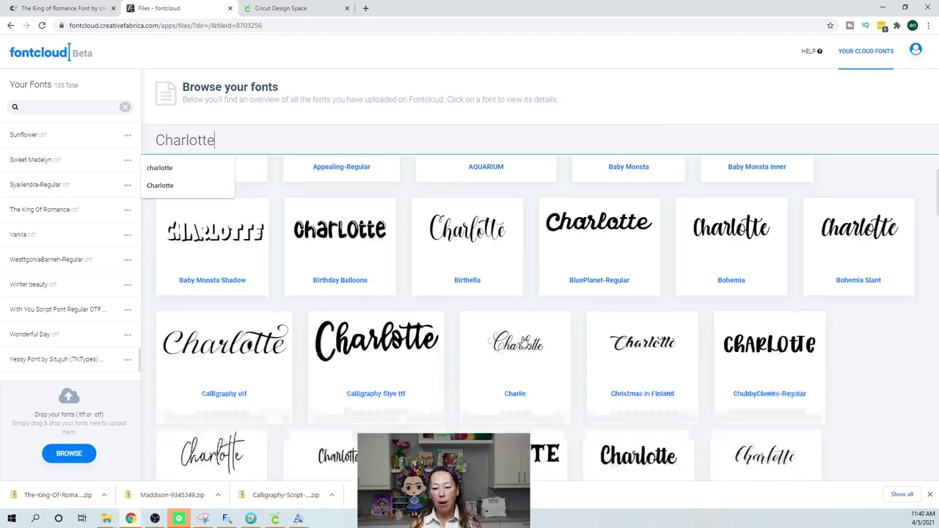
pyautogui.scroll(-2, 524, 342)
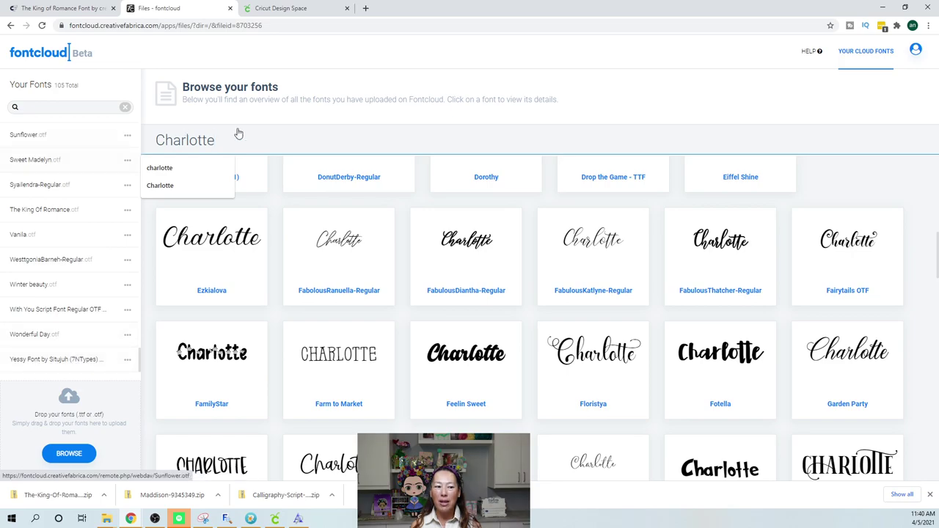
pyautogui.scroll(4, 317, 267)
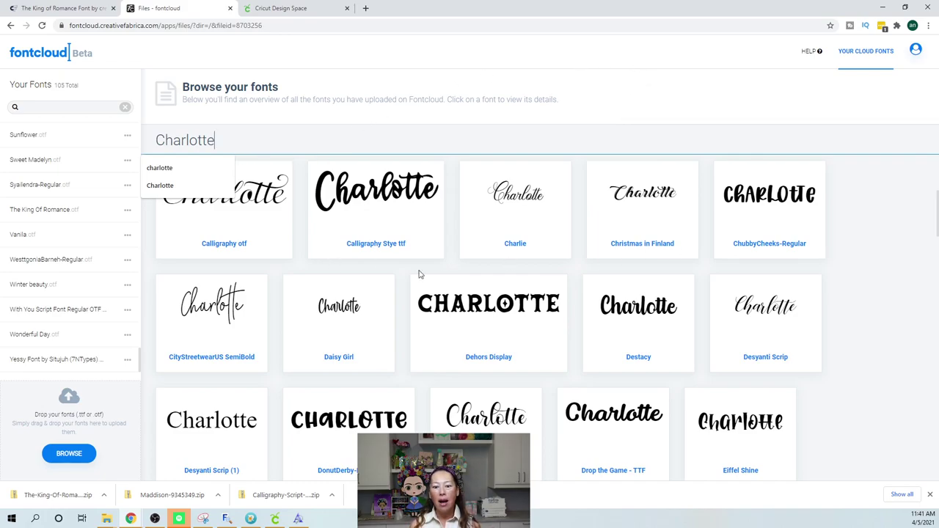
pyautogui.click(622, 424)
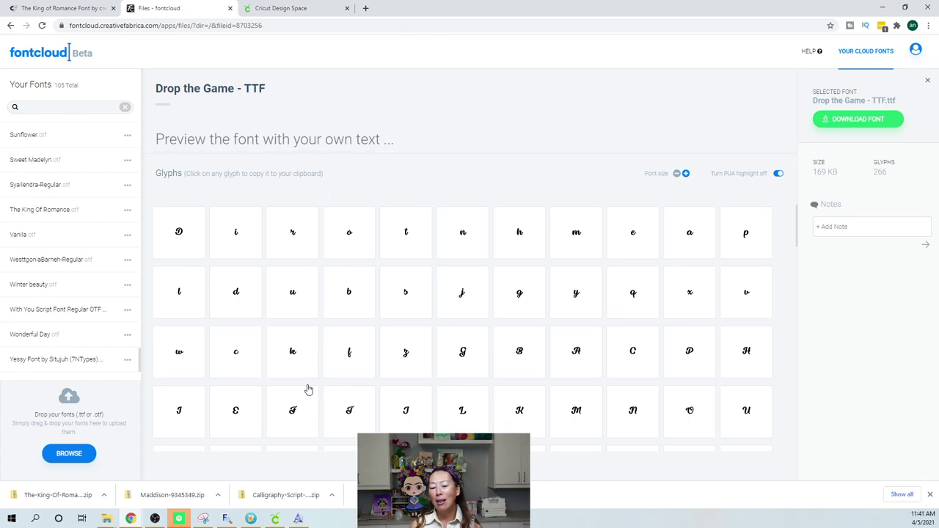
# - Switch to MainType, select The King Of Romance among the active fonts, and browse its characters
pyautogui.click(227, 519)
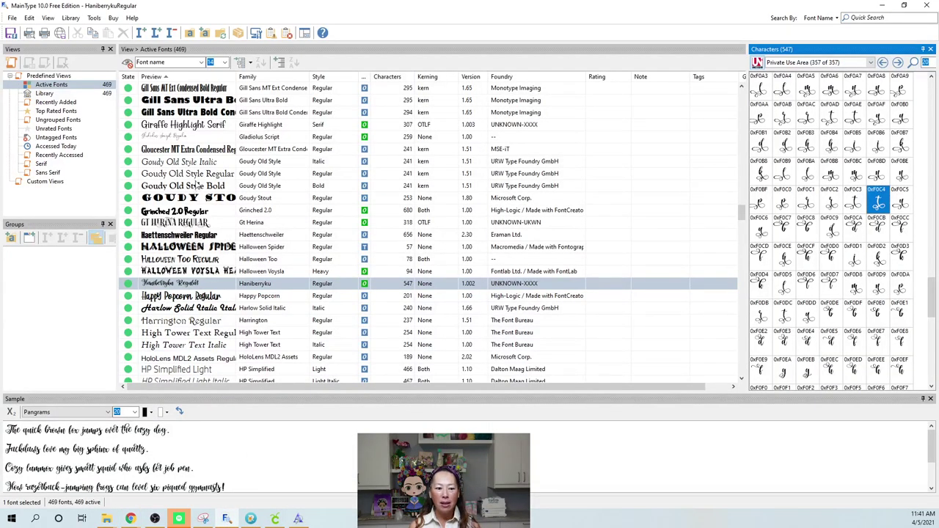
pyautogui.moveTo(743, 212); pyautogui.dragTo(743, 355)
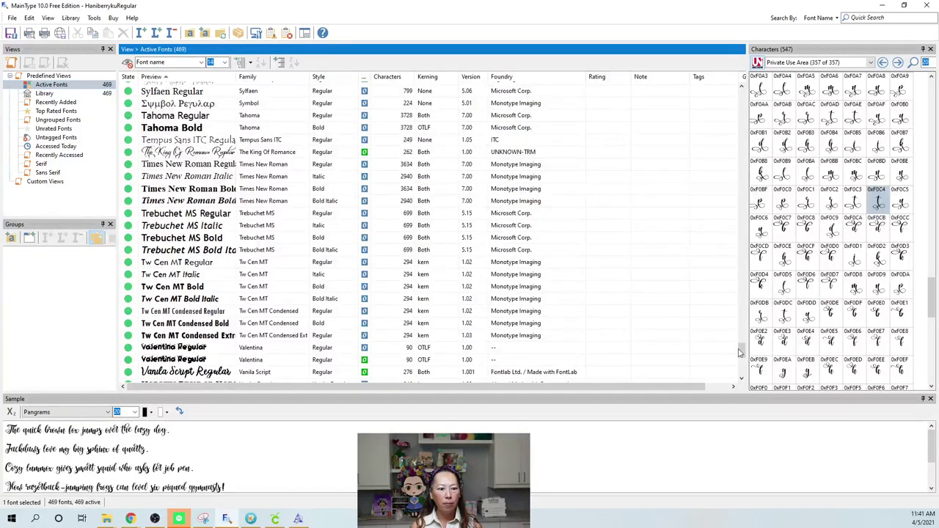
pyautogui.click(198, 152)
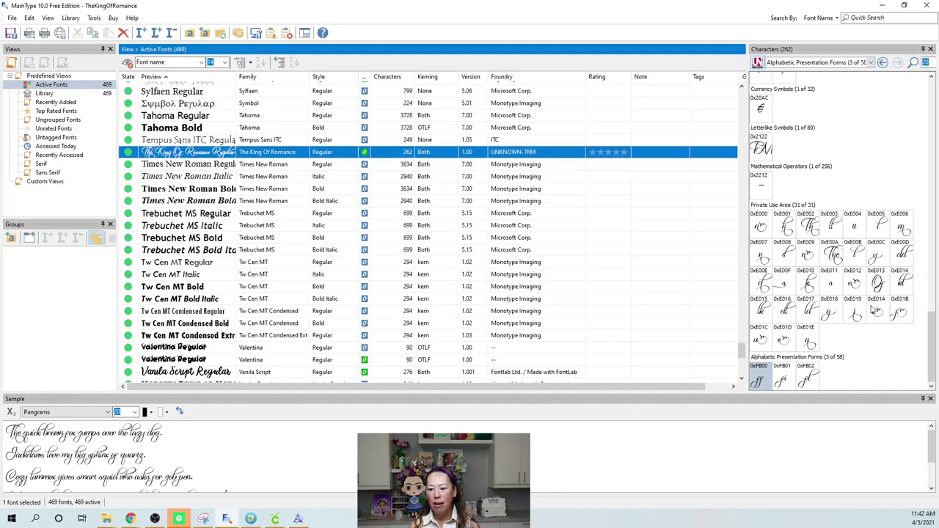
pyautogui.moveTo(933, 345); pyautogui.dragTo(937, 176)
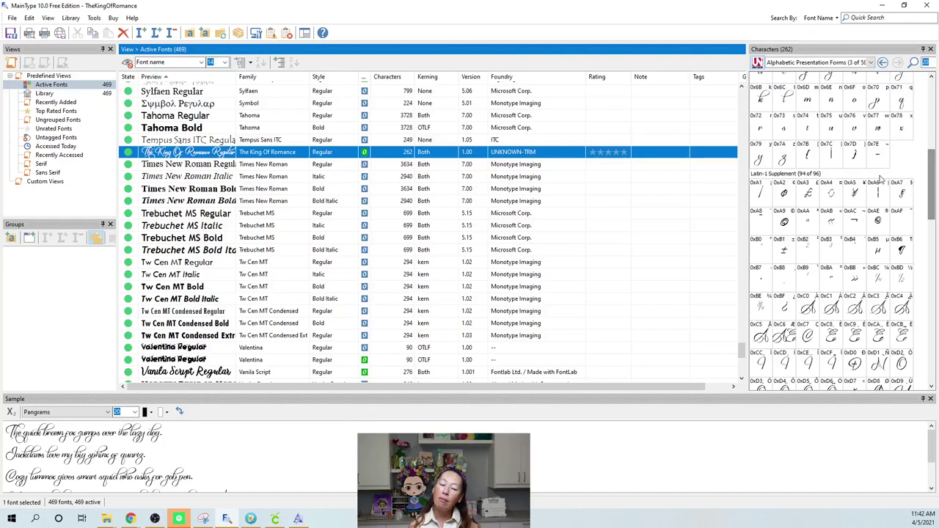
# - Switch to Cricut Design Space and quit it, discarding the Charlotte canvas
pyautogui.click(275, 518)
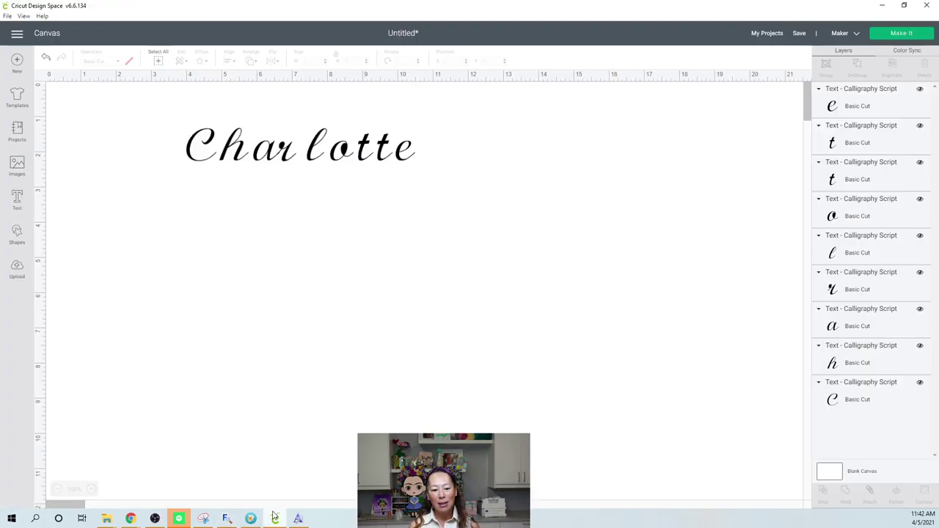
pyautogui.click(919, 6)
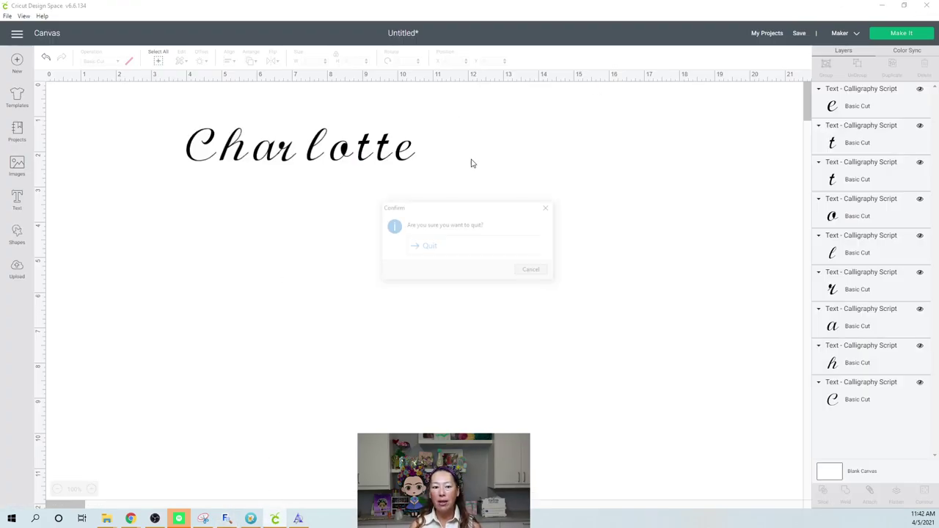
pyautogui.click(444, 248)
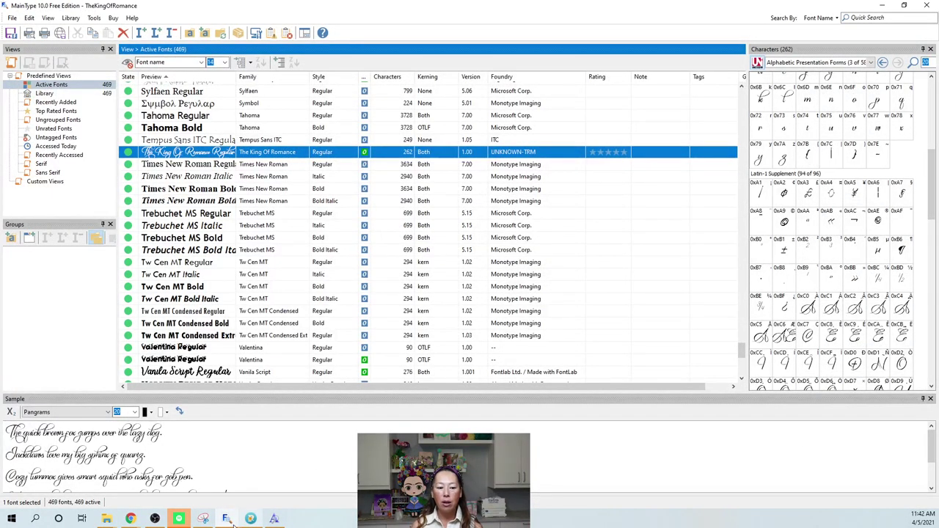
# - Open design.cricut.com in a new tab of the Fontcloud browser window and launch the Design Space desktop app
pyautogui.click(130, 518)
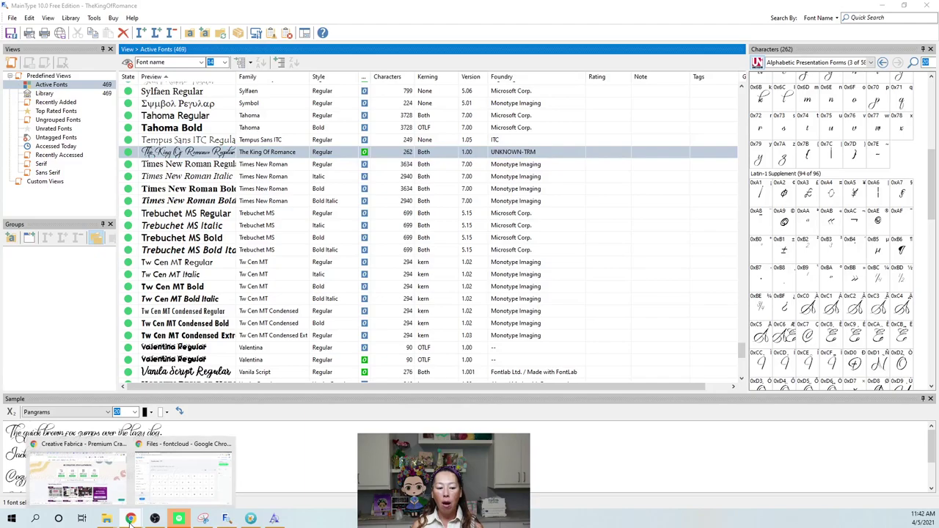
pyautogui.click(186, 472)
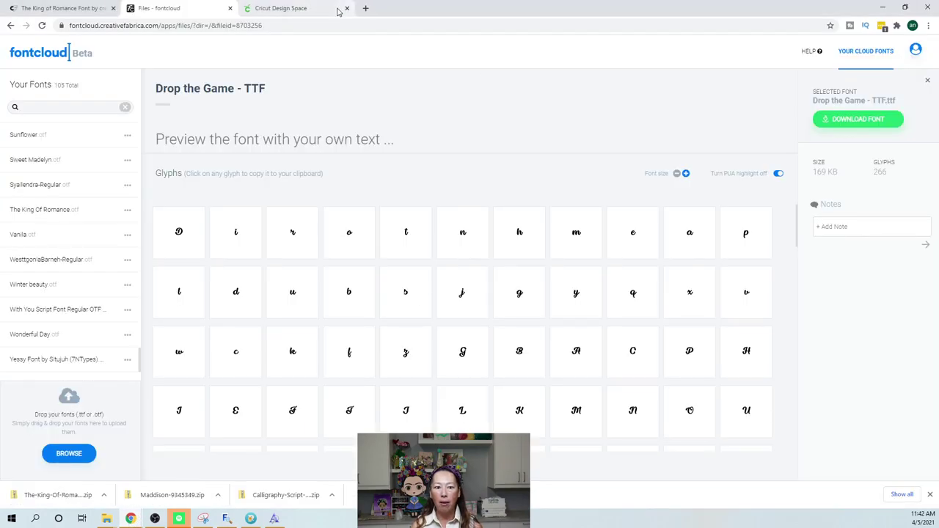
pyautogui.click(366, 8)
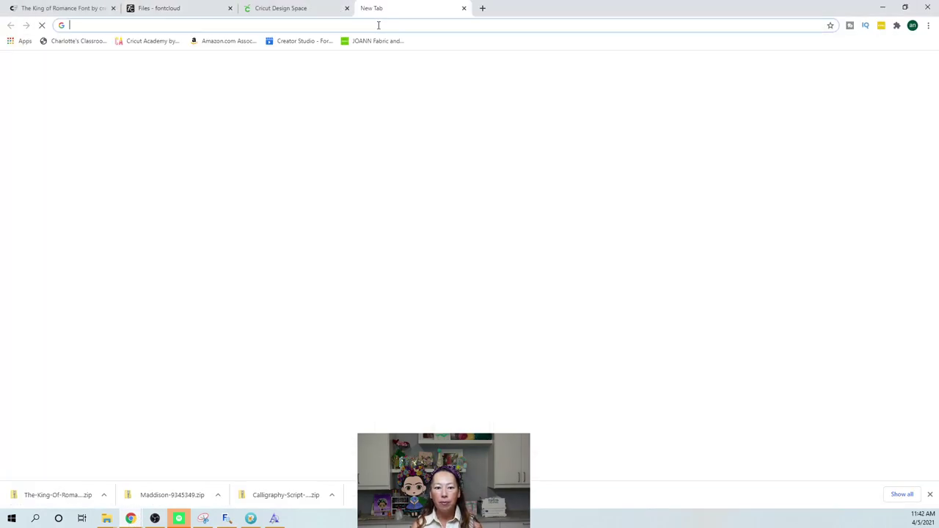
pyautogui.write('des')
pyautogui.press('Return')
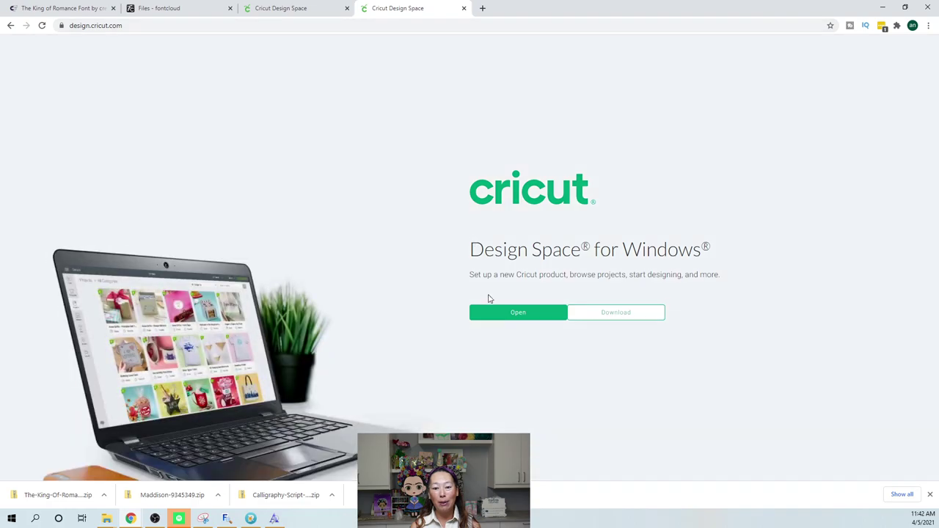
pyautogui.click(488, 314)
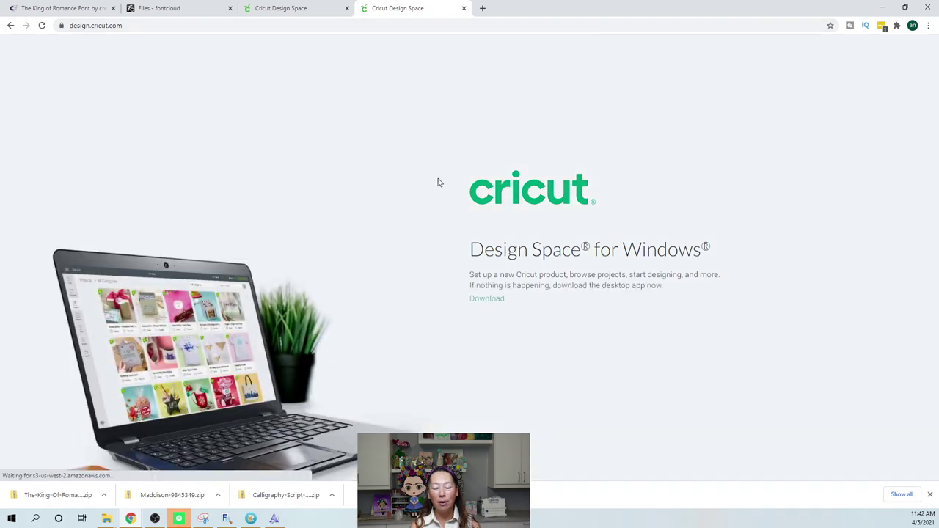
pyautogui.click(509, 109)
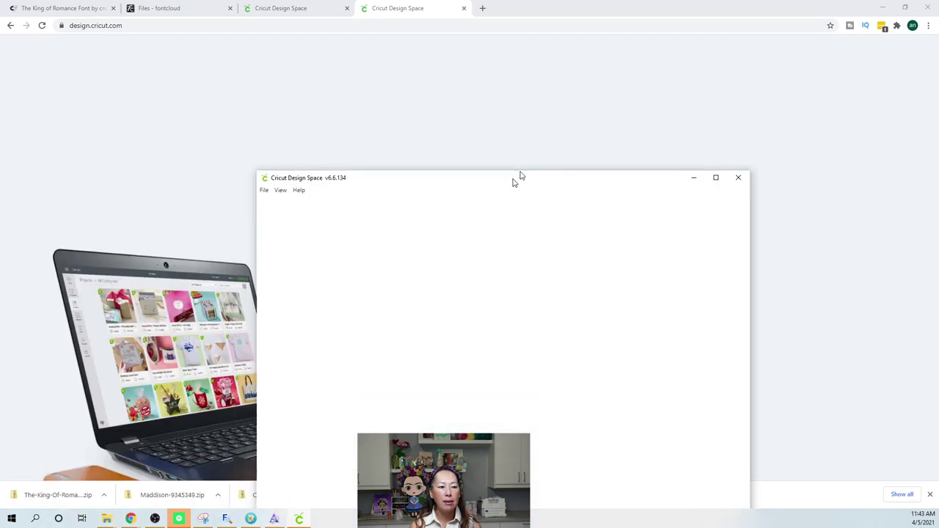
# - Start a new blank project in Cricut Design Space and maximize its window
pyautogui.moveTo(521, 177); pyautogui.dragTo(436, 66)
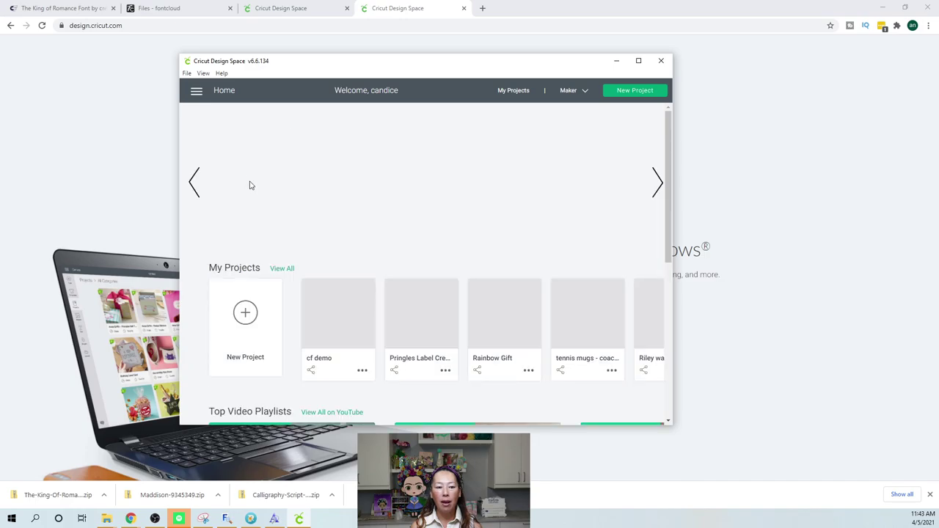
pyautogui.click(360, 284)
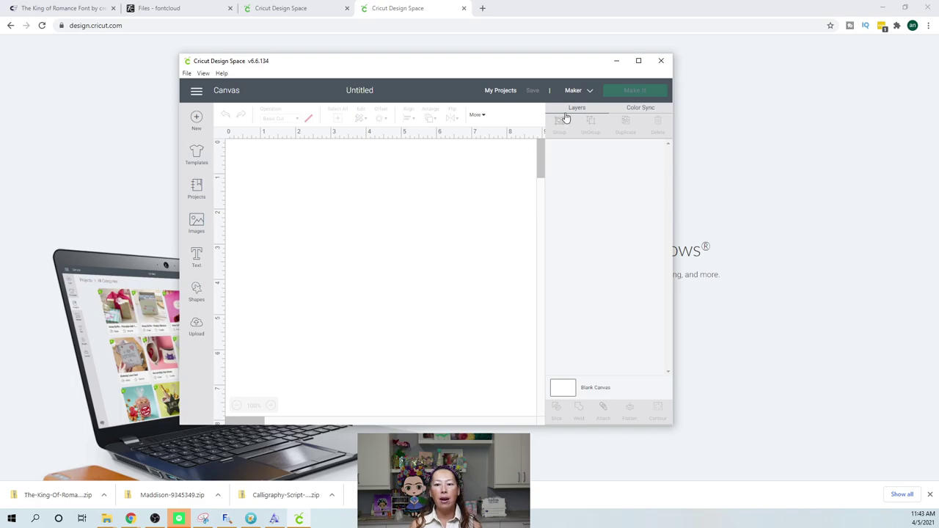
pyautogui.click(638, 61)
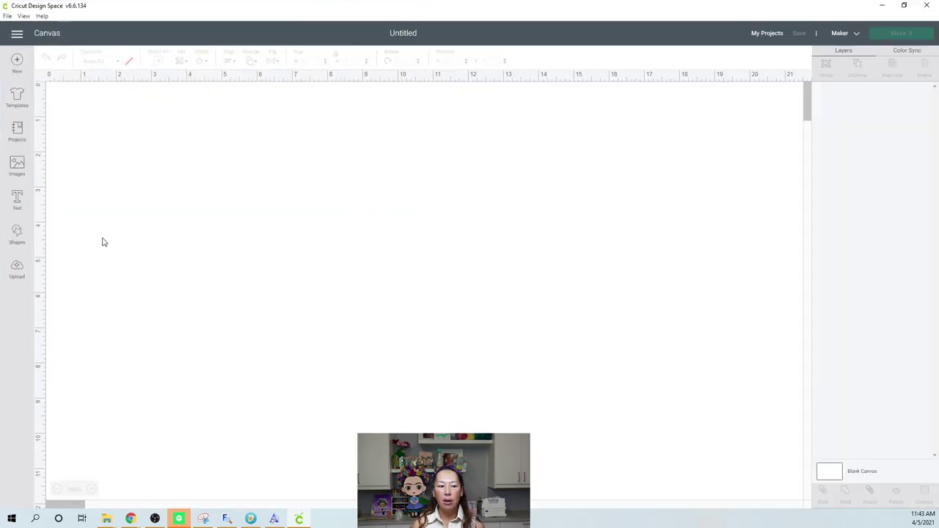
# - Add a text object to the canvas, search the fonts for "king of rom", and apply The King Of Romance
pyautogui.click(17, 199)
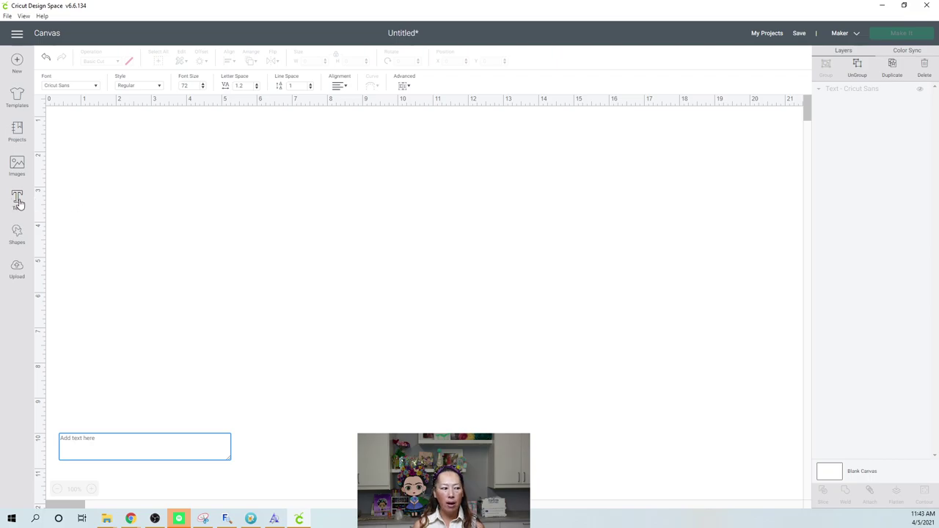
pyautogui.click(97, 87)
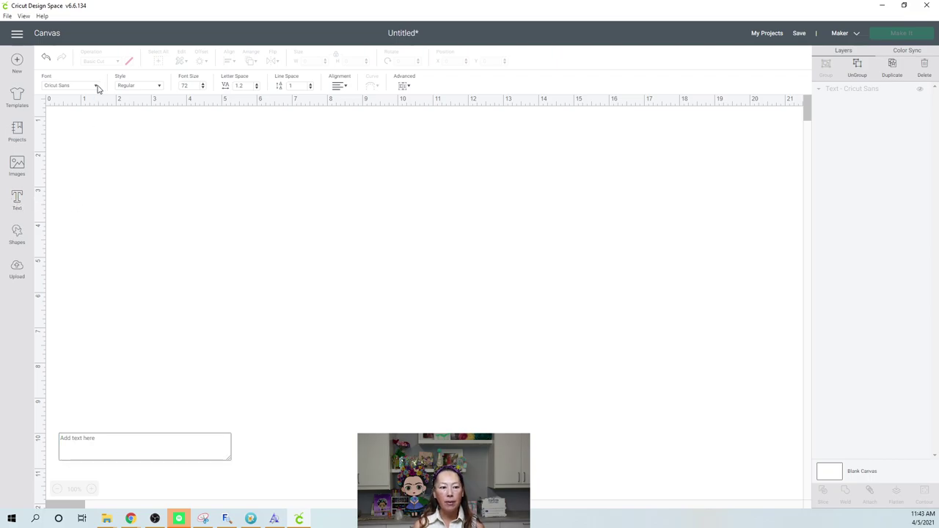
pyautogui.click(98, 87)
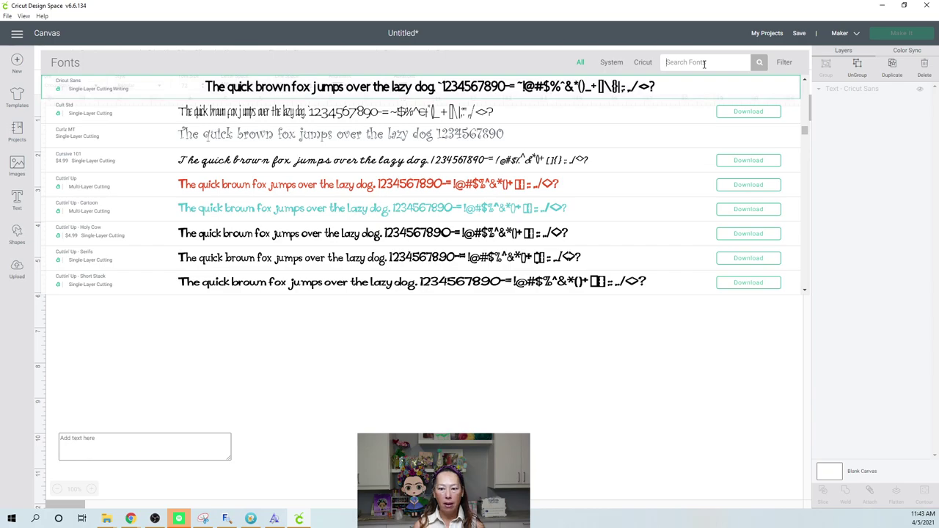
pyautogui.write('king of rom')
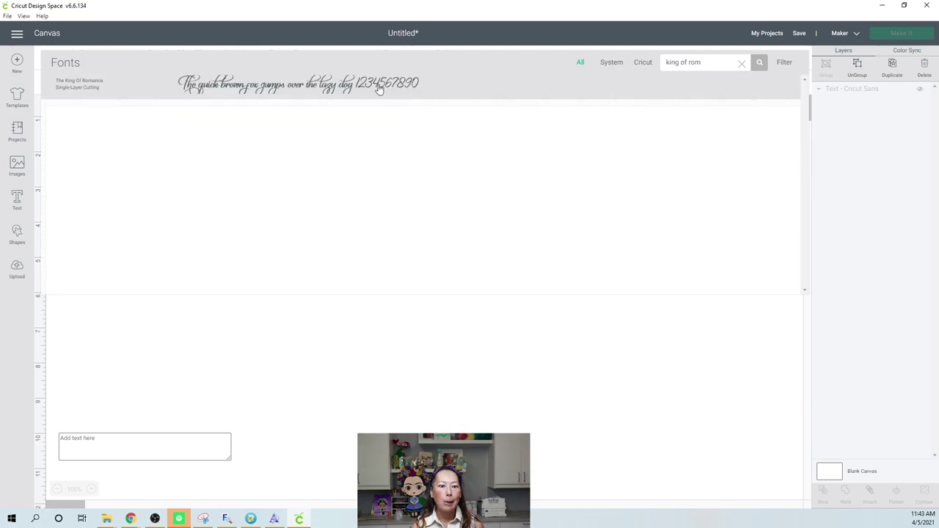
pyautogui.click(379, 89)
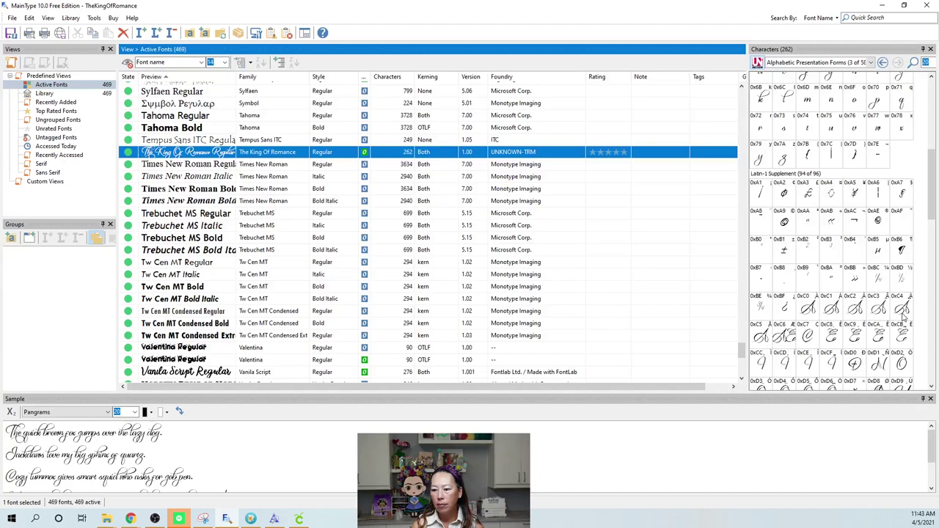
# - In MainType, copy the joined "Th" glyph 0xE002 from the Private Use Area of The King Of Romance
pyautogui.scroll(-3, 864, 228)
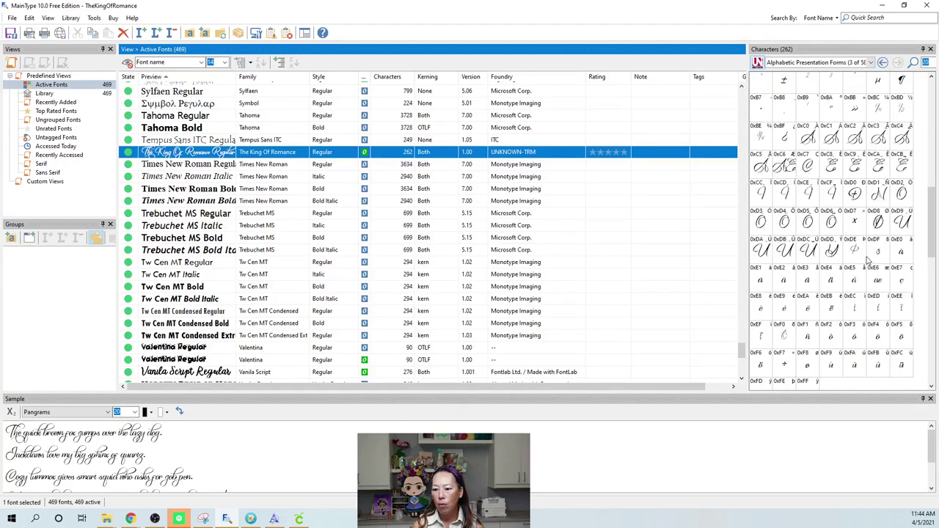
pyautogui.scroll(-4, 868, 265)
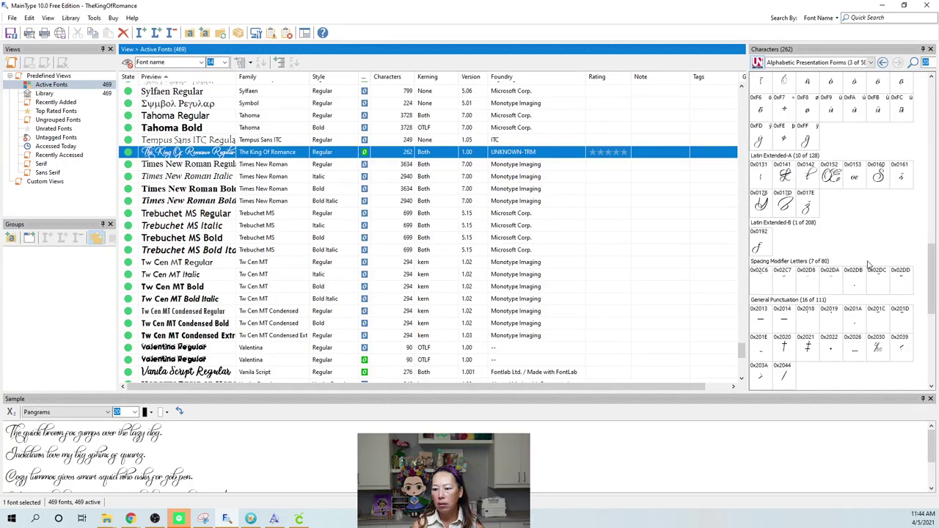
pyautogui.scroll(-4, 868, 266)
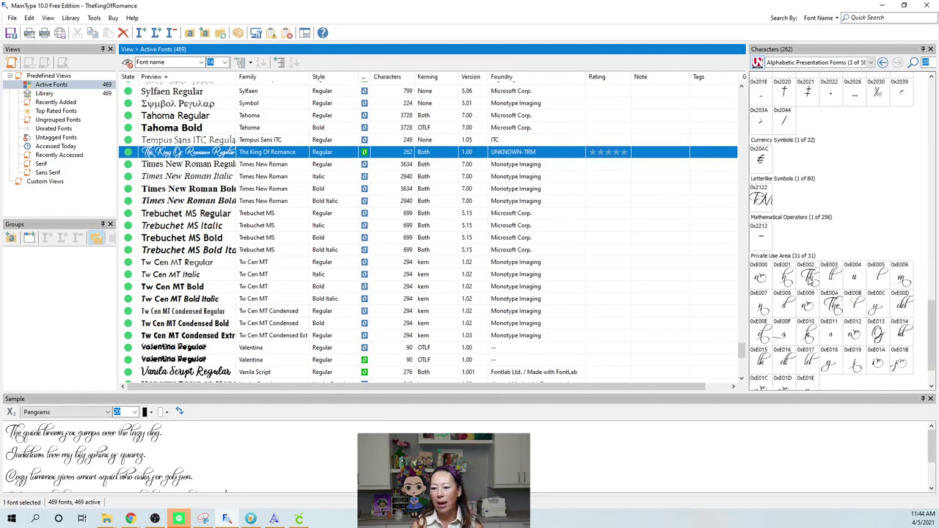
pyautogui.click(810, 279)
pyautogui.click(809, 279)
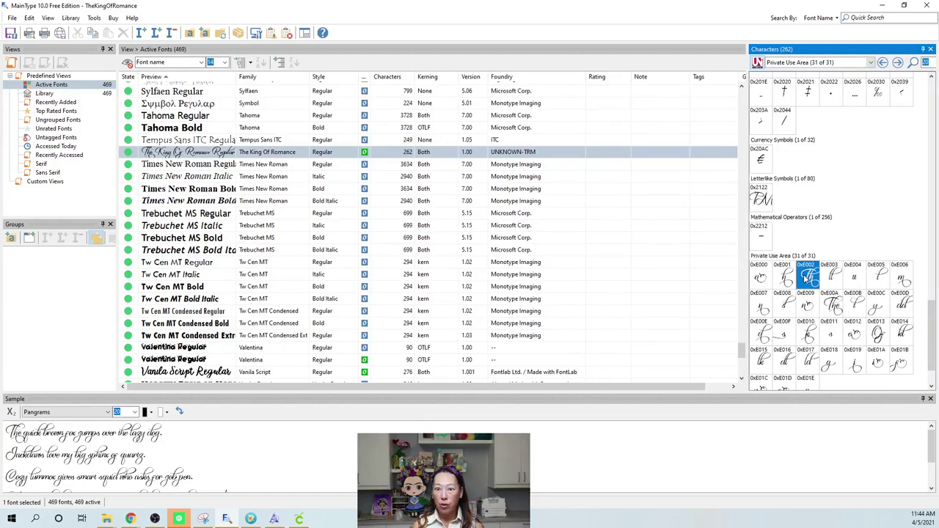
# - Return to Cricut Design Space, paste the copied glyph into the empty text box, and enlarge it to about 5.66 by 5.74 inches
pyautogui.click(301, 520)
pyautogui.click(157, 444)
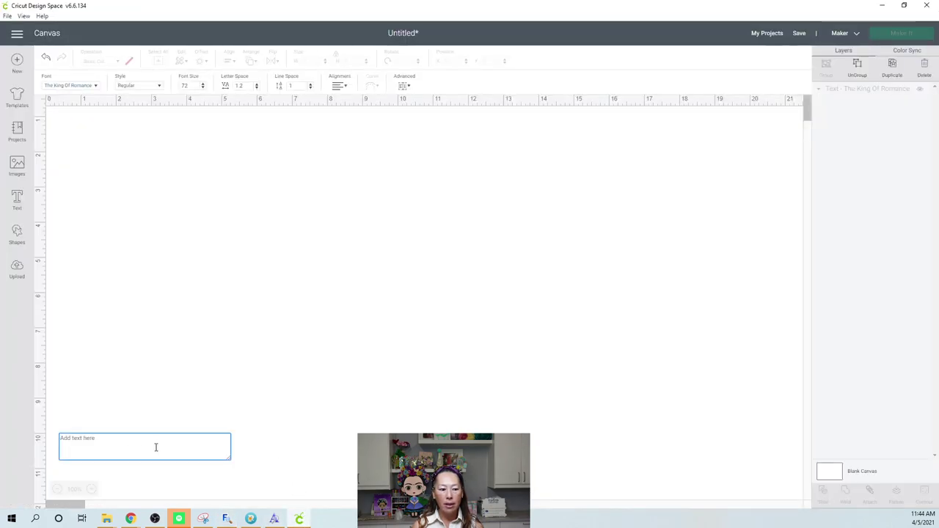
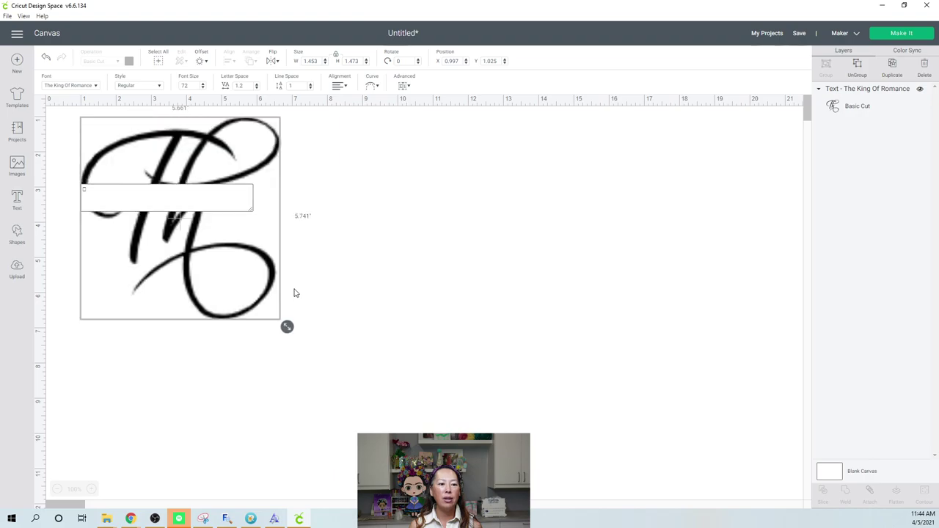
pyautogui.click(246, 226)
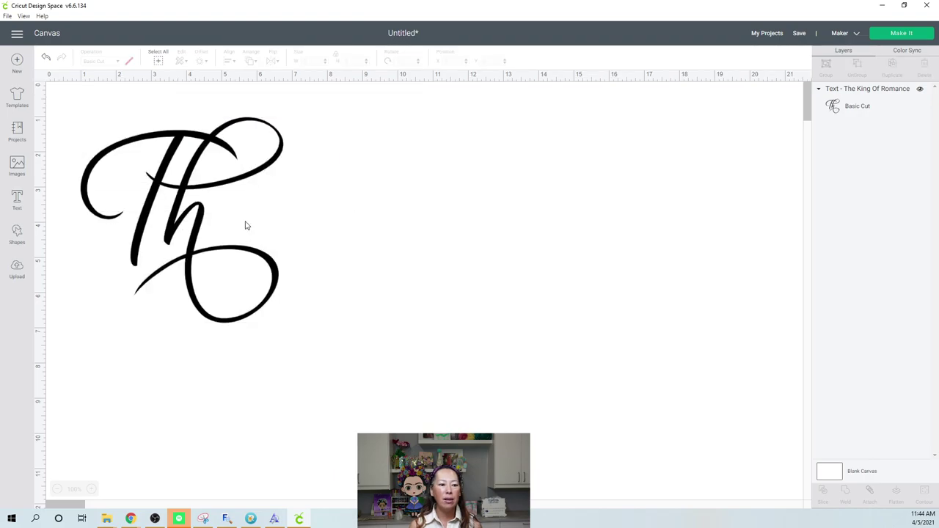
# - Add a second text "Th" in The King Of Romance and place it beside the large glyph
pyautogui.click(16, 205)
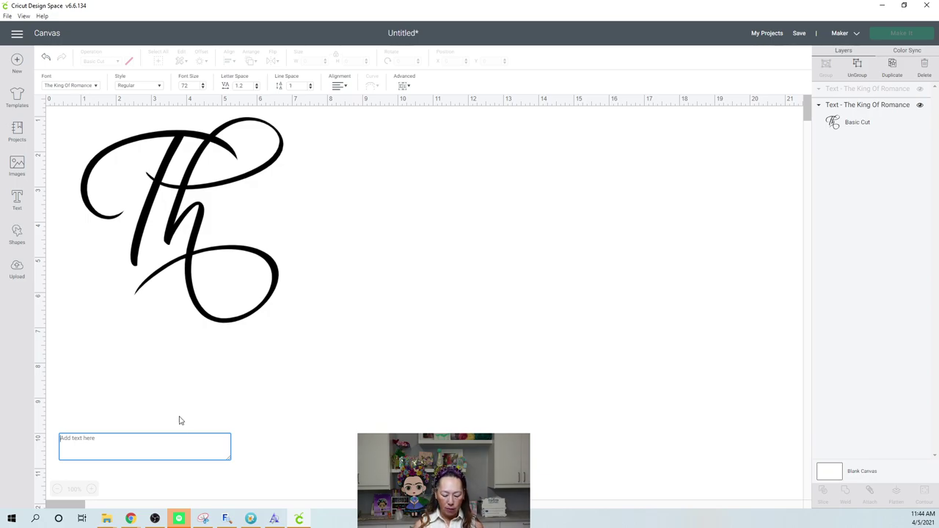
pyautogui.write('Th')
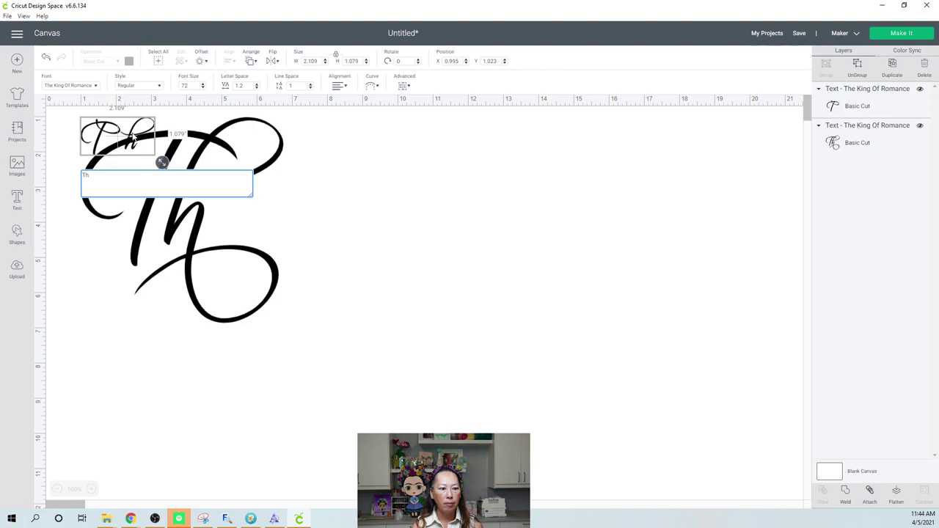
pyautogui.moveTo(216, 152); pyautogui.dragTo(438, 201)
pyautogui.click(437, 290)
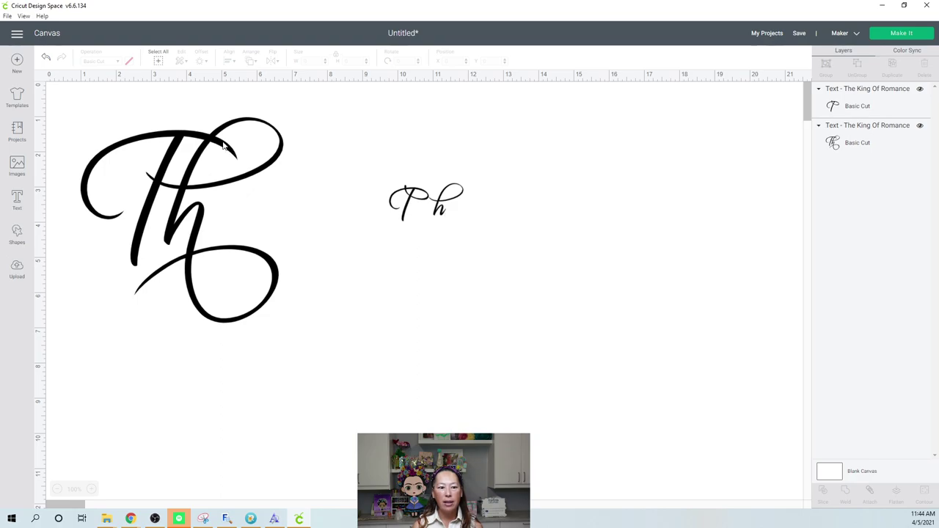
# - Ungroup the plain "Th" text, move the h in to overlap the T, and enlarge the letters
pyautogui.click(440, 211)
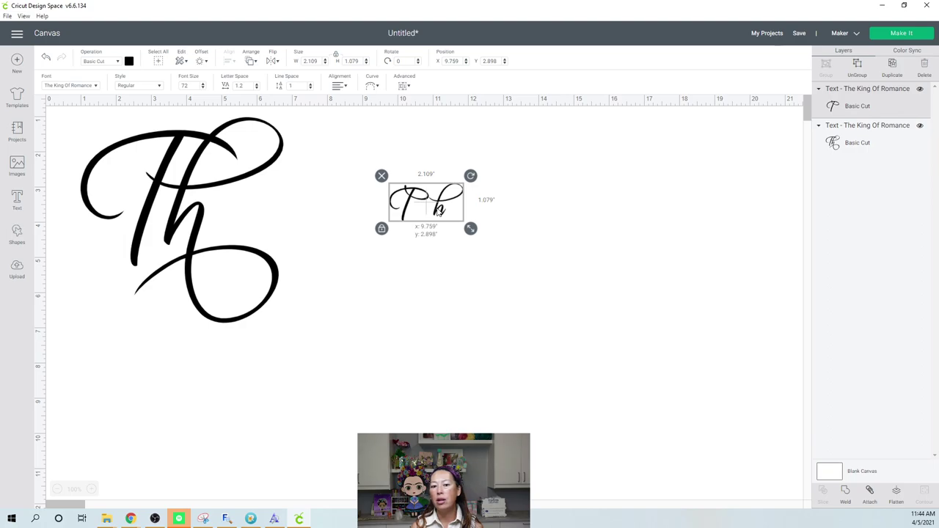
pyautogui.click(860, 75)
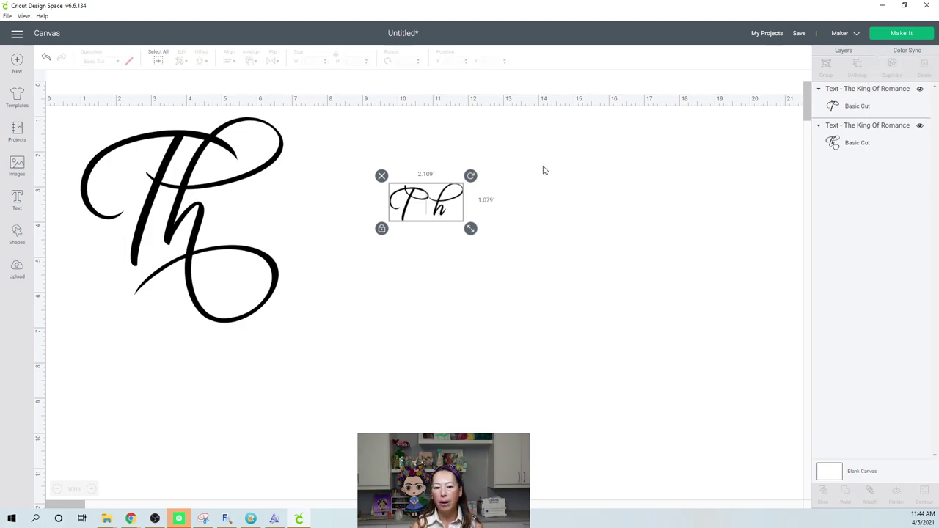
pyautogui.moveTo(439, 210); pyautogui.dragTo(416, 214)
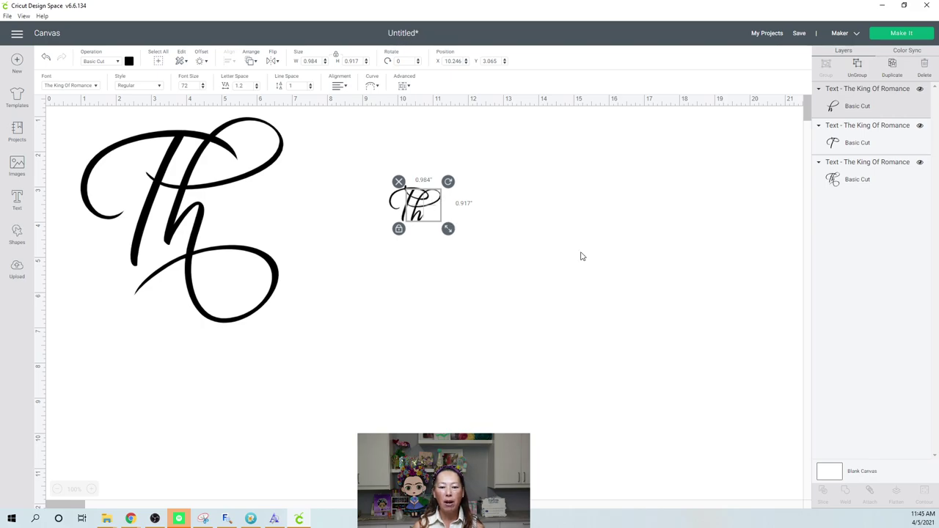
pyautogui.click(391, 203)
pyautogui.moveTo(442, 240); pyautogui.dragTo(538, 321)
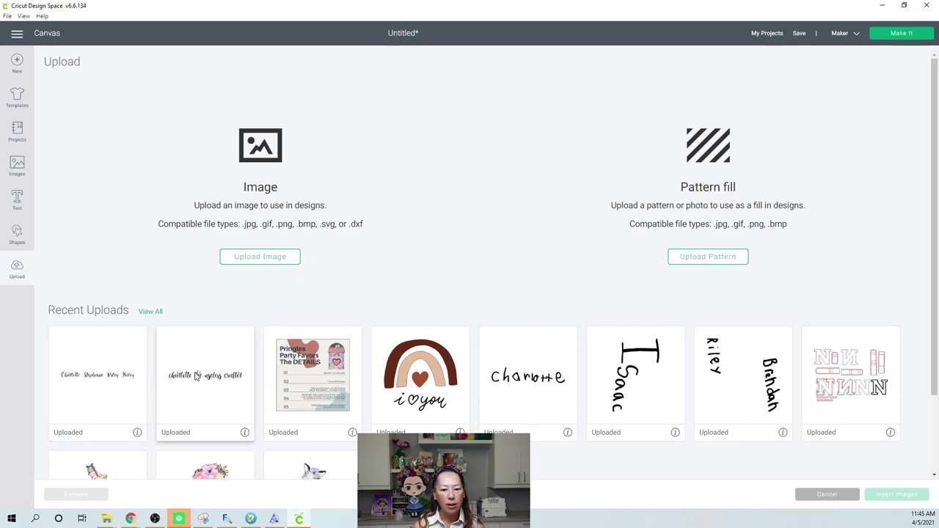
# - Insert the recently uploaded "useless crafter" script lettering onto the canvas and enlarge it to about 10.94 by 1.4 inches
pyautogui.click(197, 375)
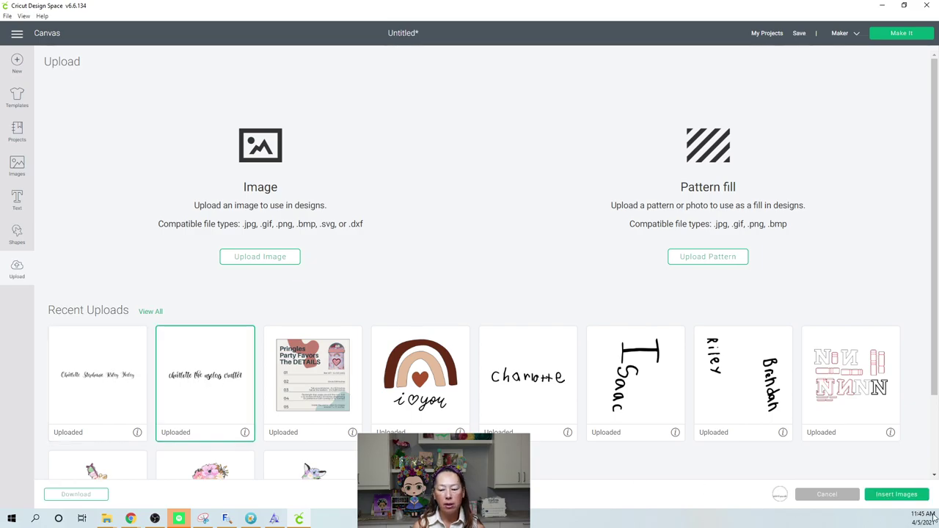
pyautogui.click(898, 495)
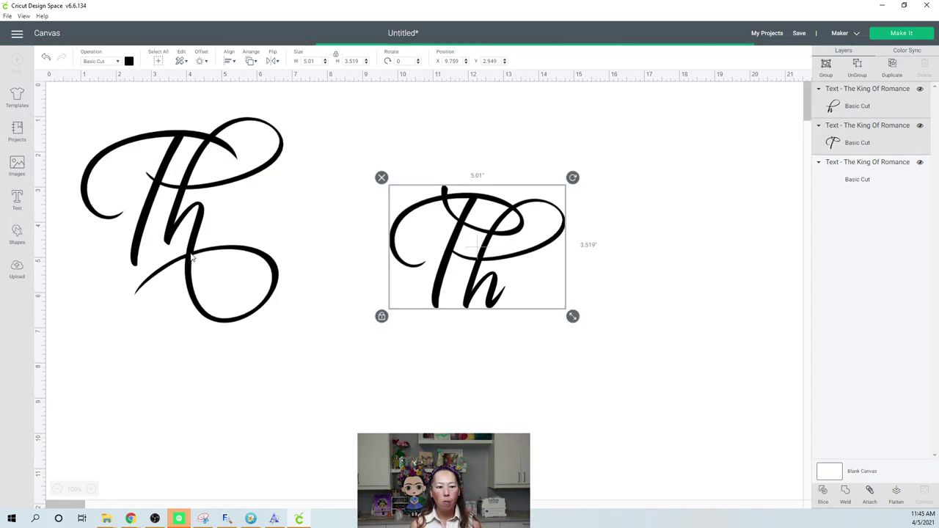
pyautogui.moveTo(313, 163); pyautogui.dragTo(501, 417)
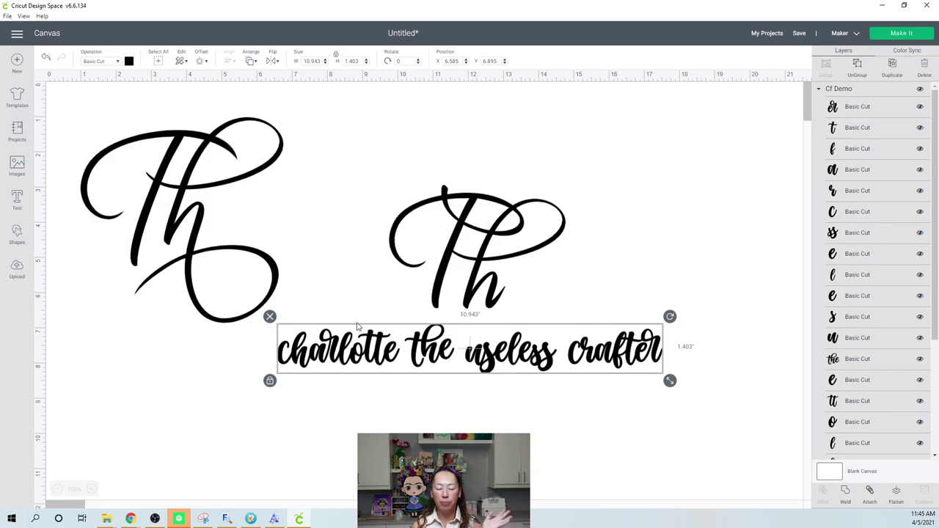
# - Place the script lettering above the plain "Th", ungroup it, and move the word "the" out below the large glyphs
pyautogui.moveTo(444, 351); pyautogui.dragTo(492, 144)
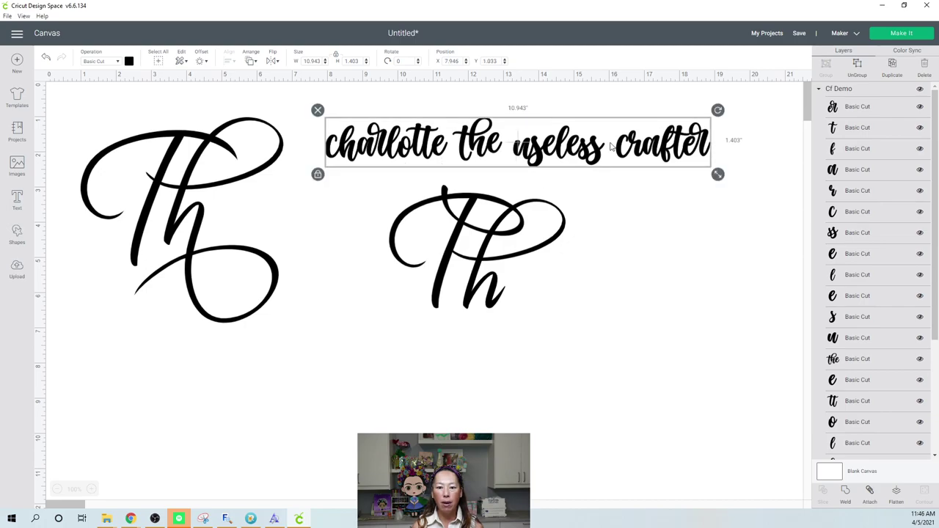
pyautogui.click(857, 66)
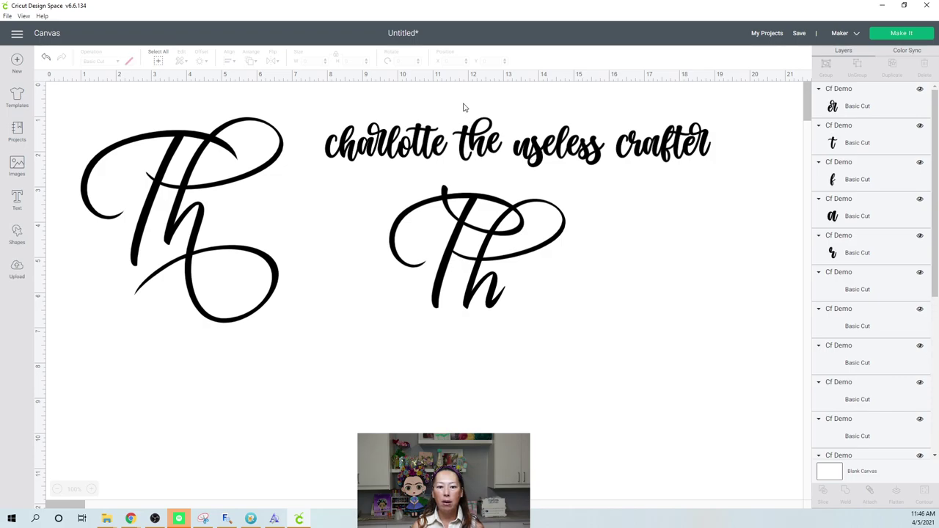
pyautogui.moveTo(464, 110)
pyautogui.mouseDown()
pyautogui.moveTo(502, 170)
pyautogui.moveTo(425, 308)
pyautogui.moveTo(365, 373)
pyautogui.mouseUp()
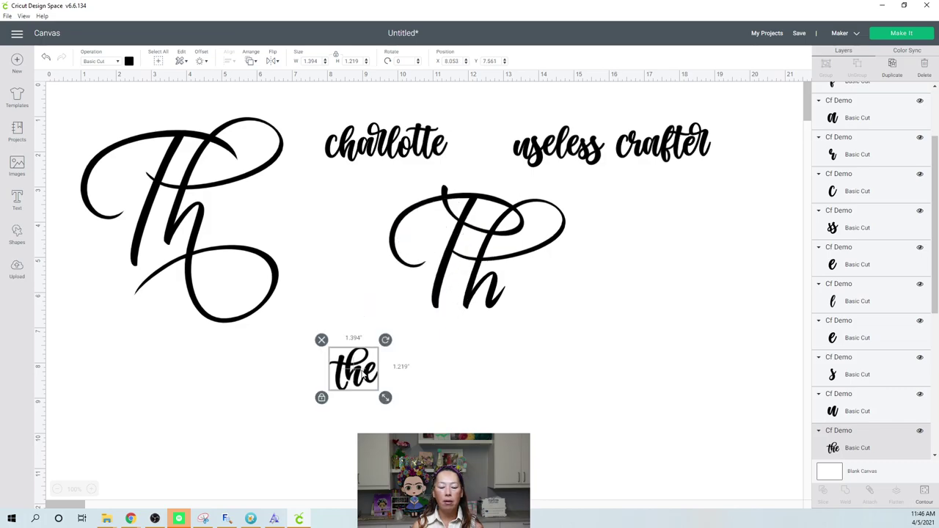
# - Switch to MainType and select the Haniberryku Regular font among the active fonts
pyautogui.click(227, 518)
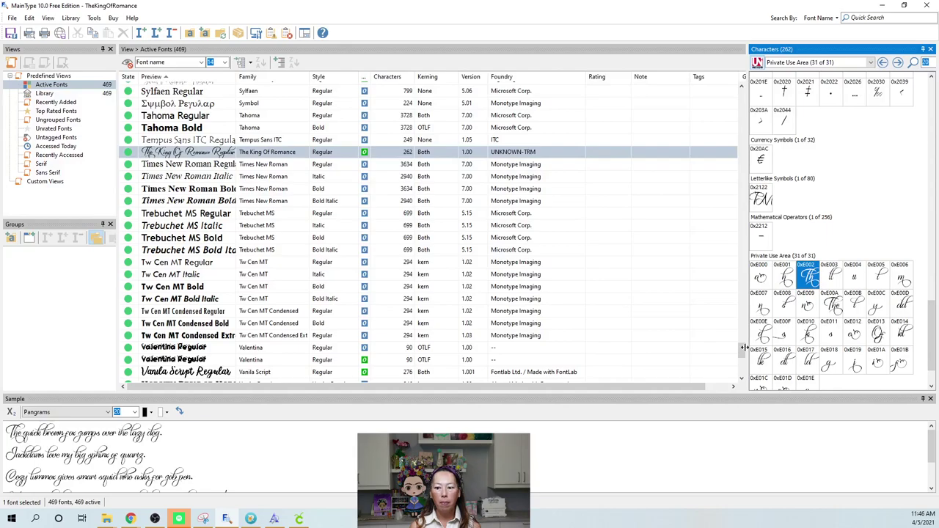
pyautogui.moveTo(742, 348); pyautogui.dragTo(754, 218)
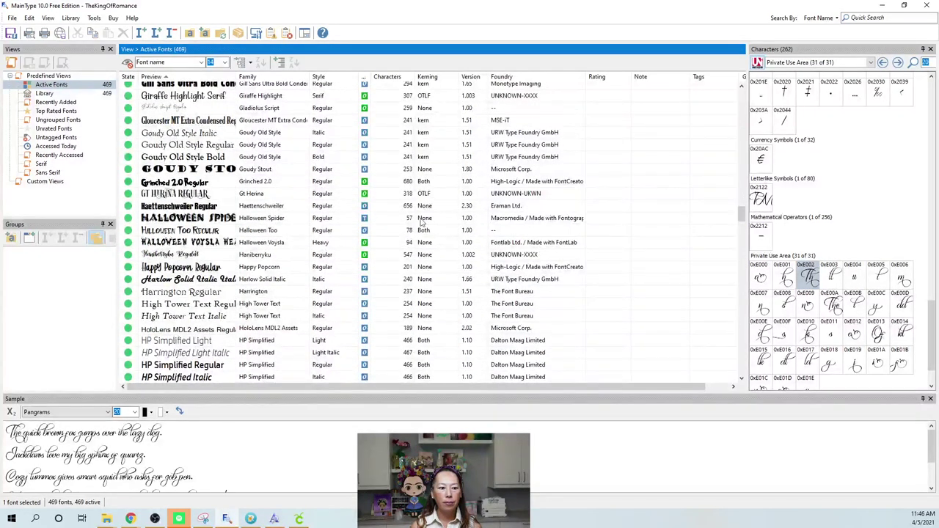
pyautogui.click(176, 258)
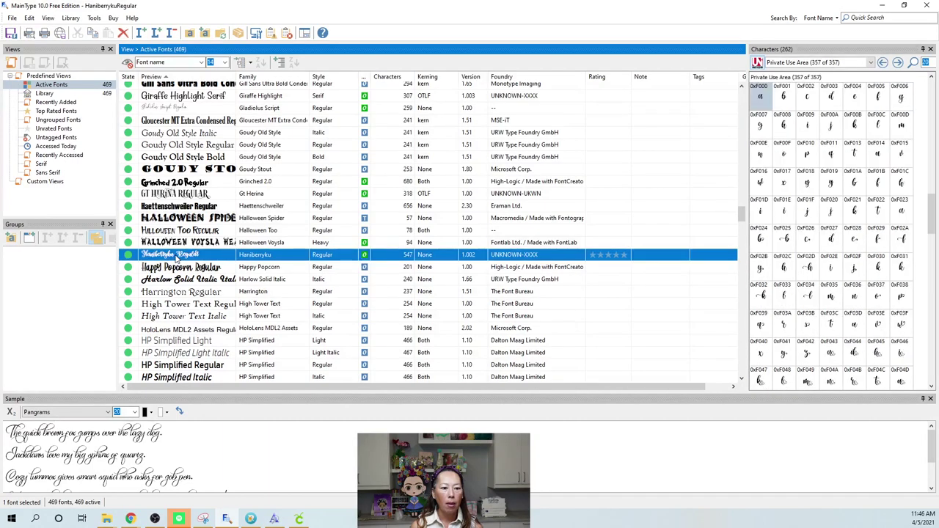
# - Copy the swash h glyph 0xF09D from Haniberryku's Private Use Area
pyautogui.scroll(-3, 842, 195)
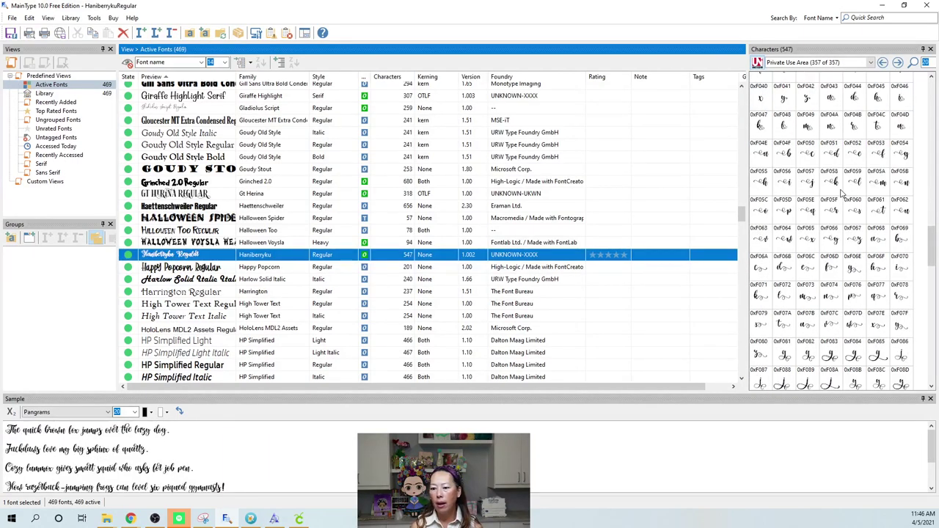
pyautogui.scroll(-1, 842, 195)
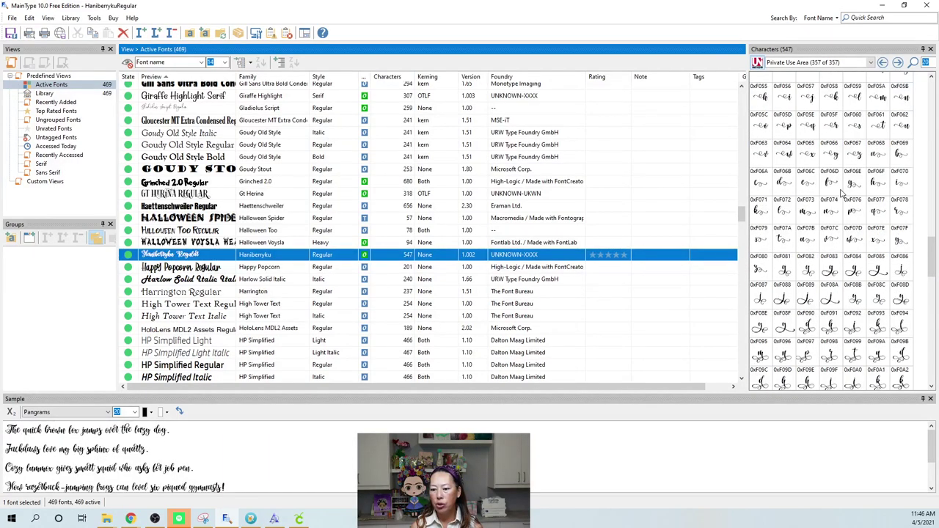
pyautogui.scroll(-1, 842, 192)
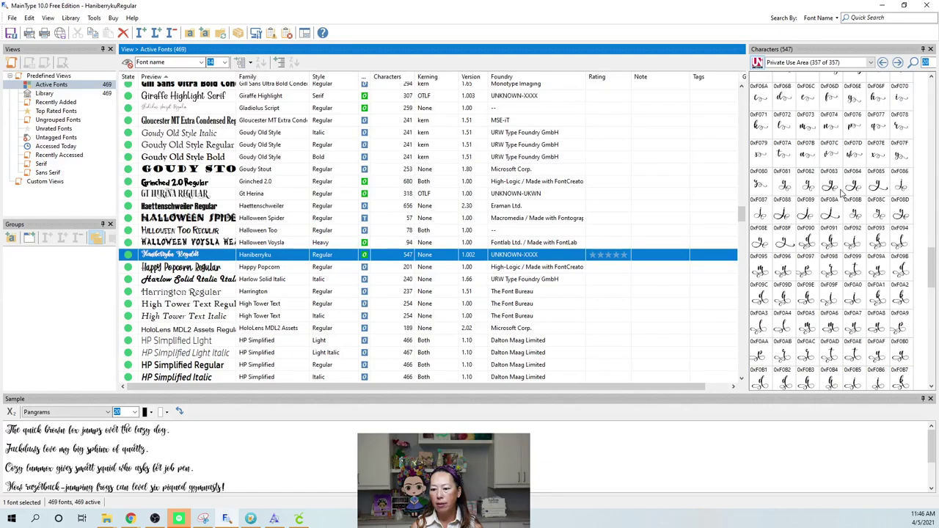
pyautogui.click(787, 303)
pyautogui.click(787, 304)
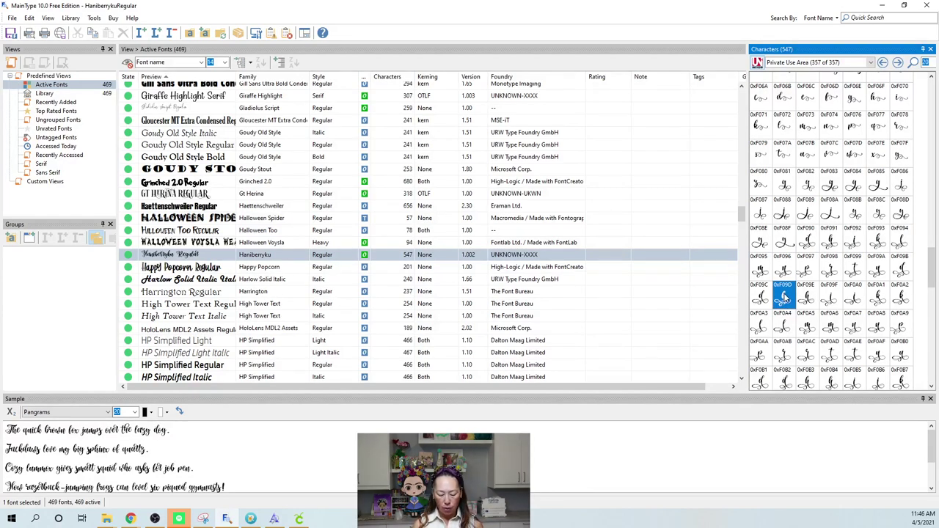
# - Return to Cricut Design Space, add an empty text box, and set its font to Haniberryku
pyautogui.click(299, 519)
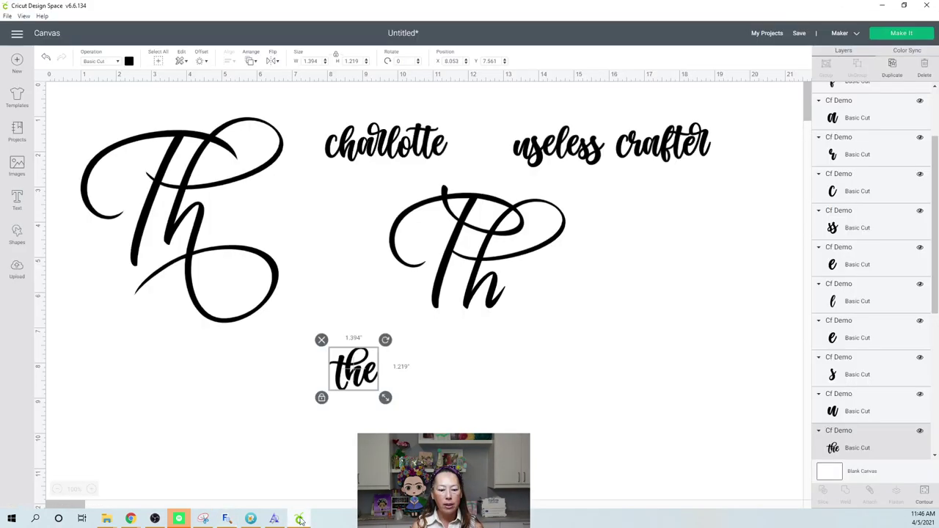
pyautogui.click(151, 343)
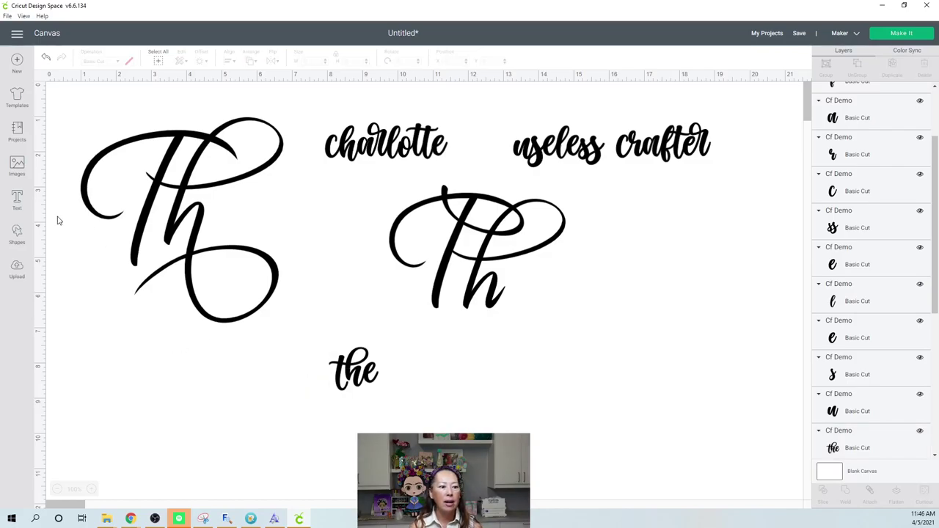
pyautogui.click(17, 199)
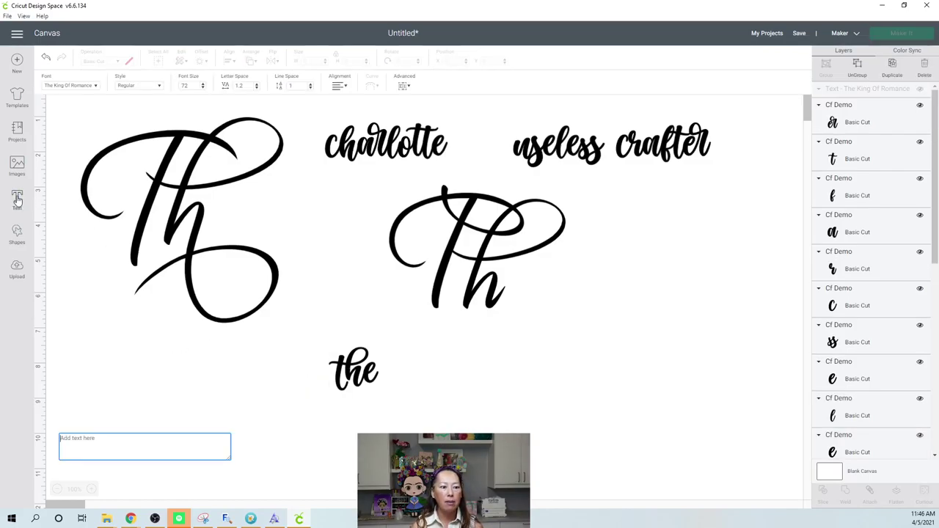
pyautogui.click(94, 86)
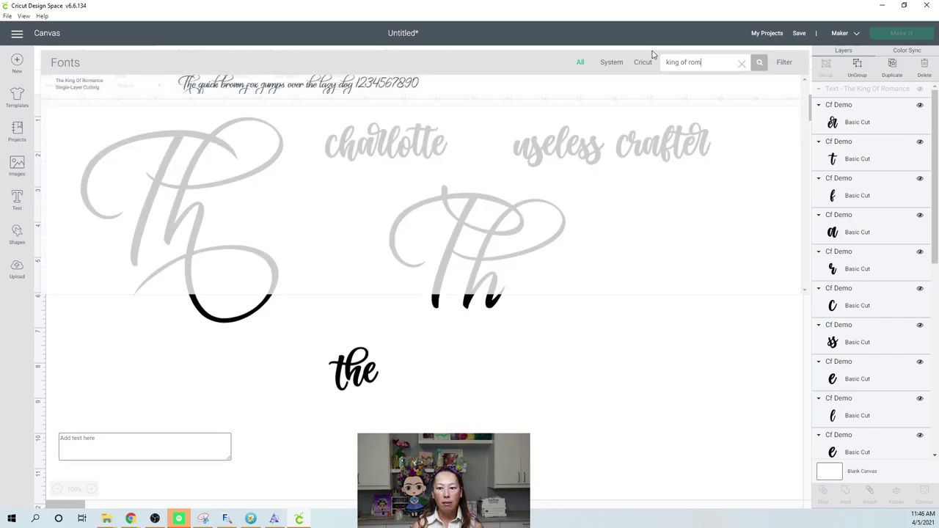
pyautogui.write('hanib')
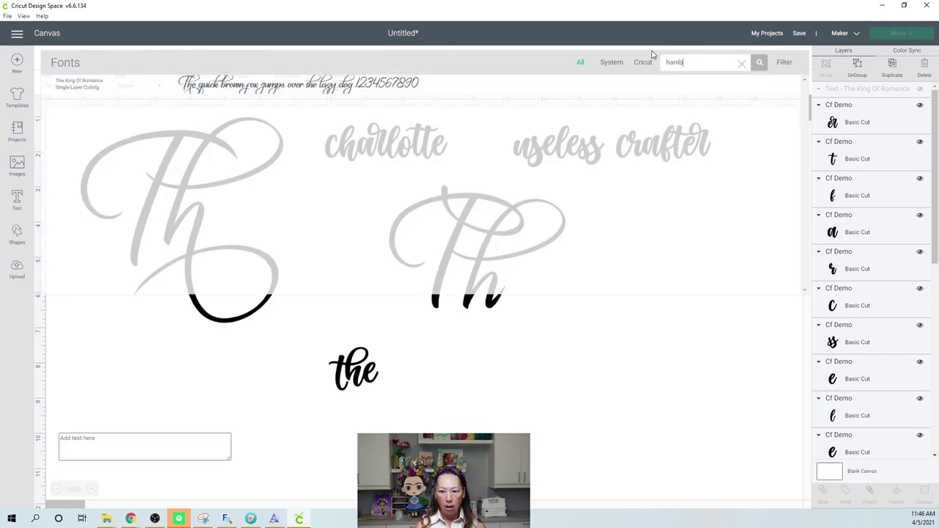
pyautogui.click(422, 83)
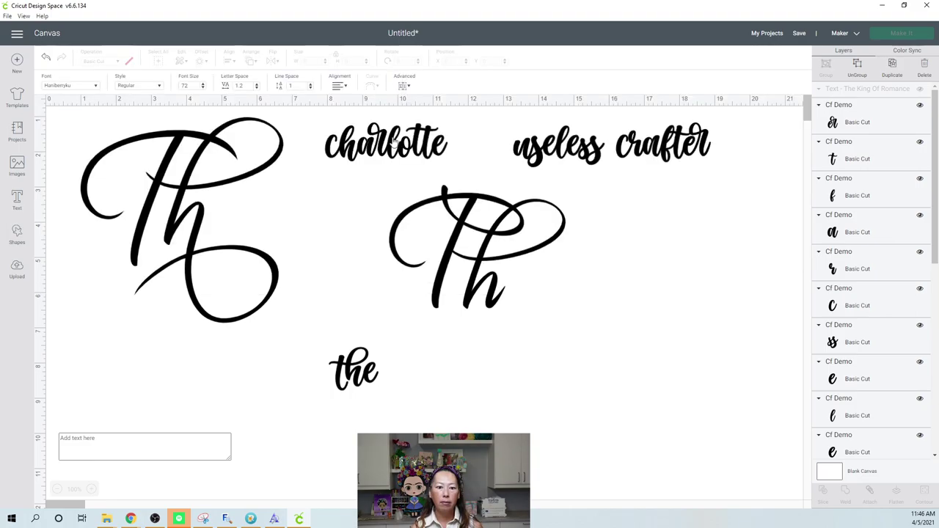
# - Paste the copied swash h into the text box, enlarge it to about 5.5 by 5.02 inches, and place it below the plain "Th"
pyautogui.click(138, 436)
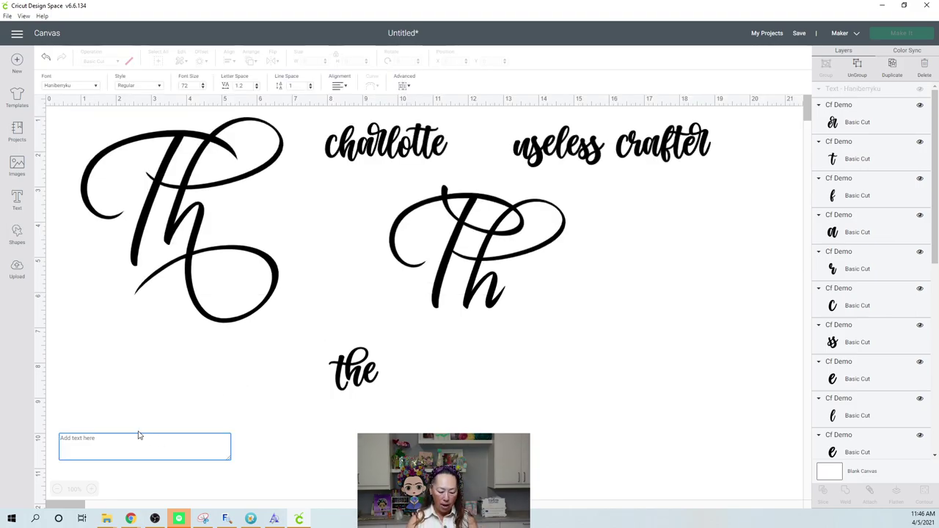
pyautogui.write('T')
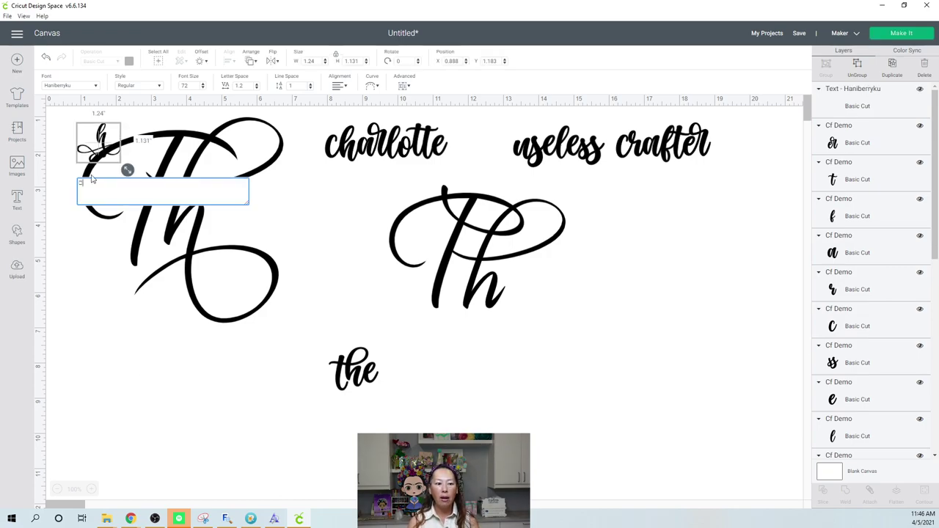
pyautogui.moveTo(127, 171); pyautogui.dragTo(278, 306)
pyautogui.moveTo(228, 213); pyautogui.dragTo(519, 383)
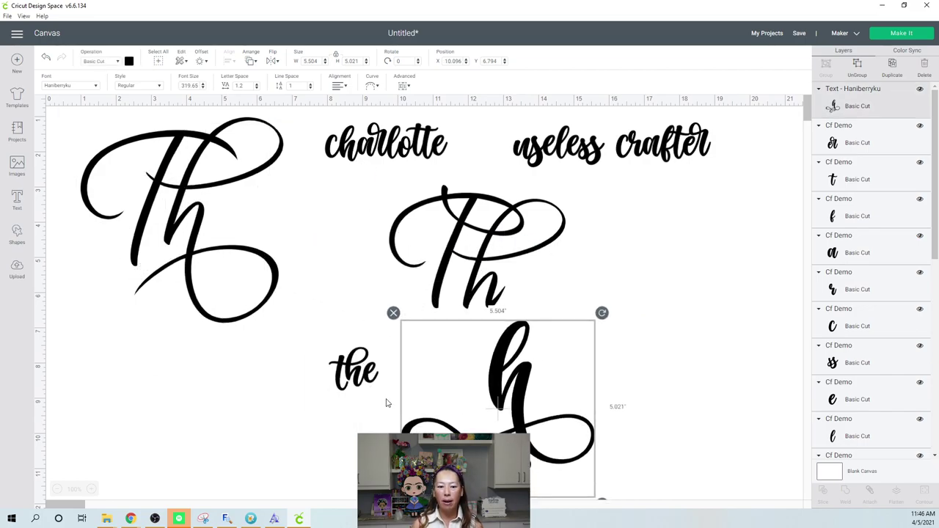
# - Move "the" up beside the plain "Th", and enlarge the first-name word to about 6 inches wide beside the swash h
pyautogui.moveTo(355, 372); pyautogui.dragTo(357, 322)
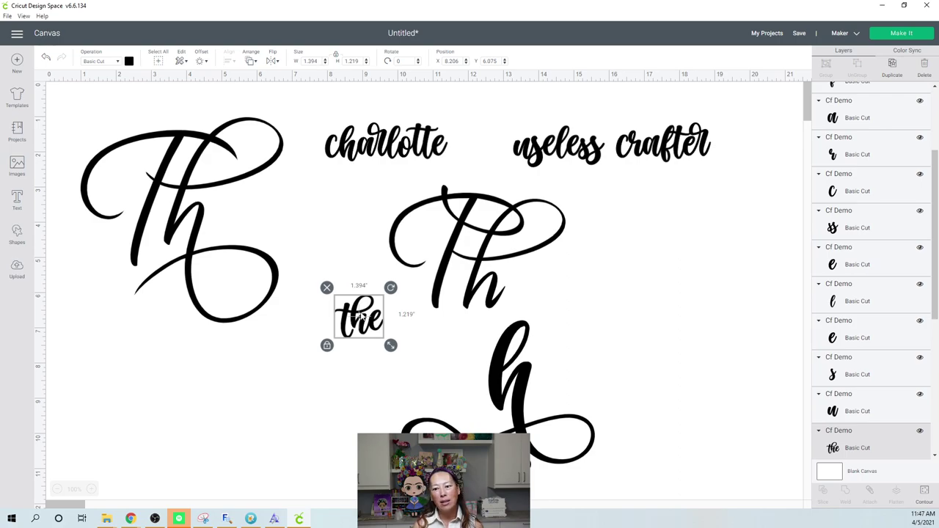
pyautogui.moveTo(325, 119); pyautogui.dragTo(757, 387)
pyautogui.click(630, 326)
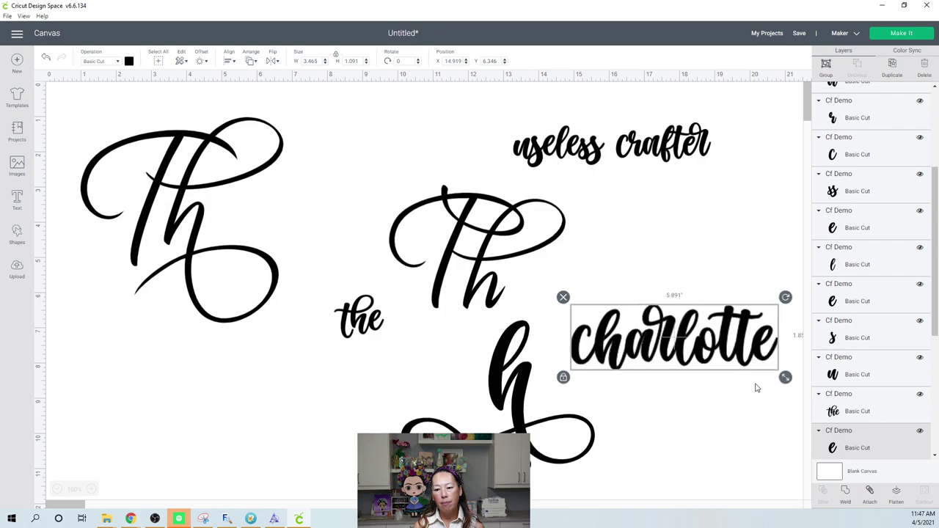
pyautogui.click(91, 502)
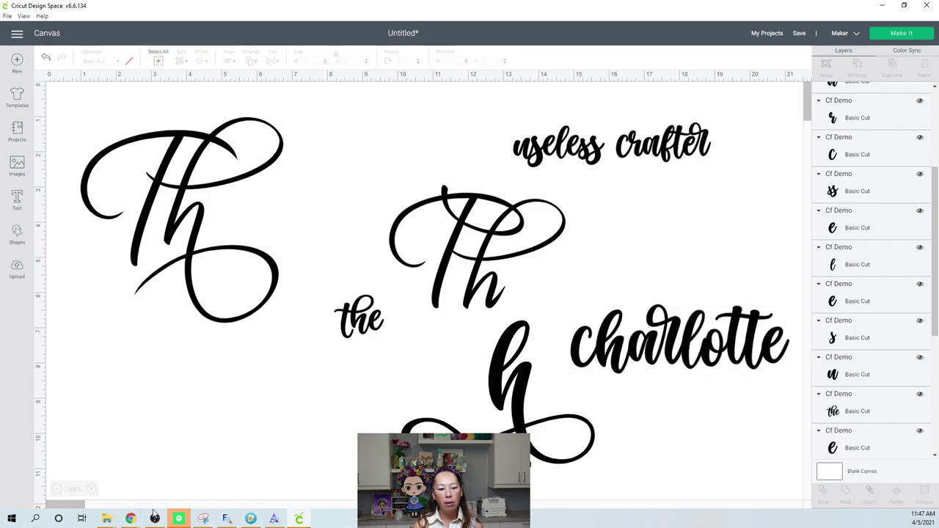
pyautogui.moveTo(134, 514); pyautogui.dragTo(76, 512)
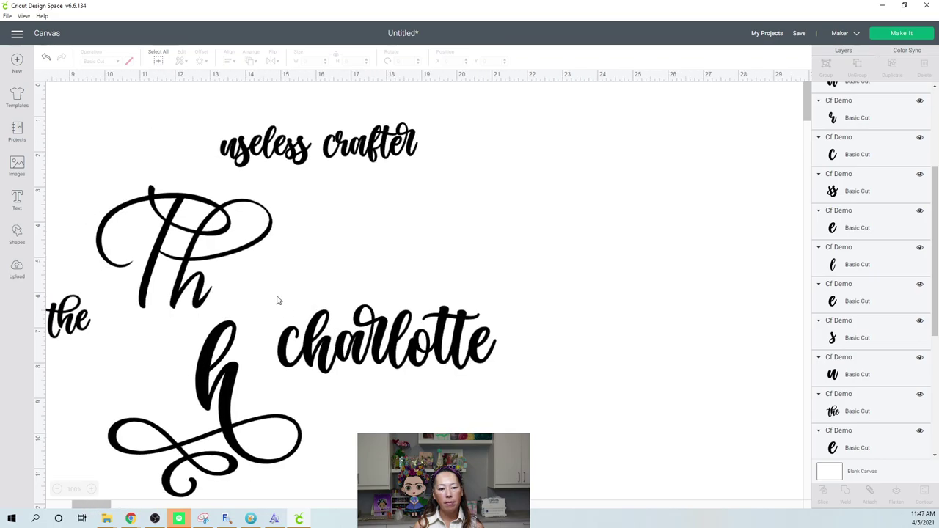
pyautogui.hotkey('ctrl', 'z')
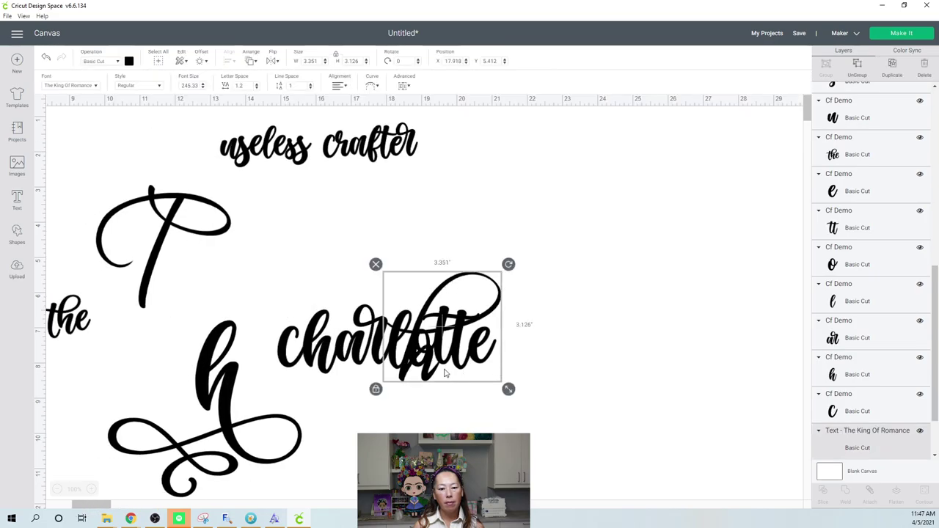
pyautogui.moveTo(429, 345); pyautogui.dragTo(536, 268)
pyautogui.click(441, 370)
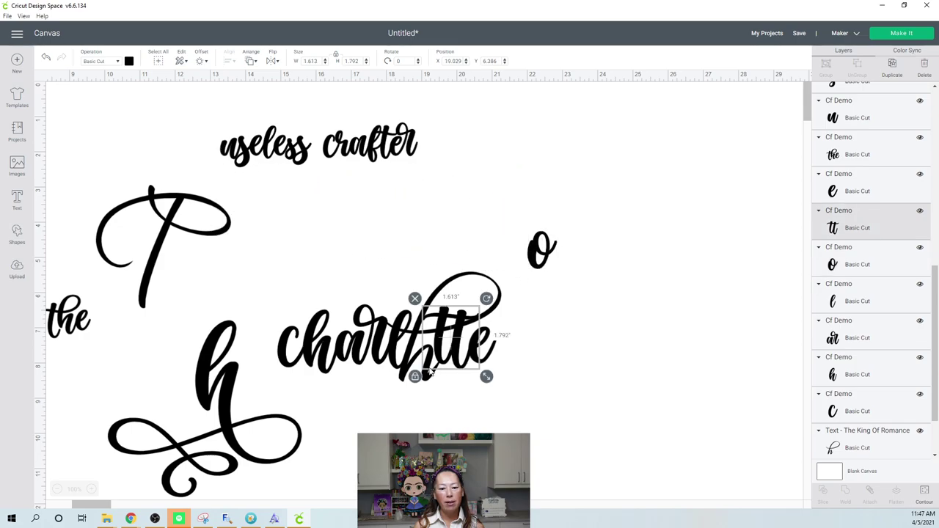
pyautogui.click(402, 377)
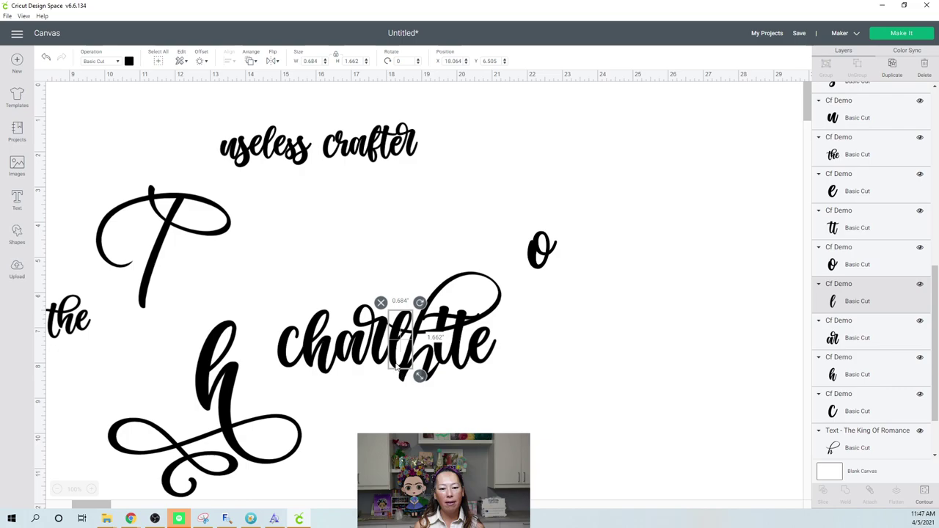
pyautogui.click(46, 60)
pyautogui.click(46, 60)
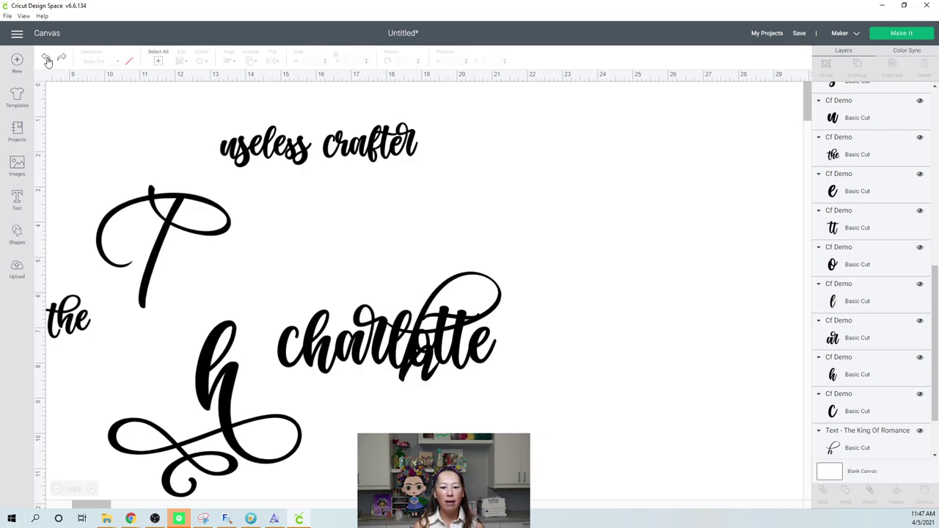
pyautogui.click(46, 59)
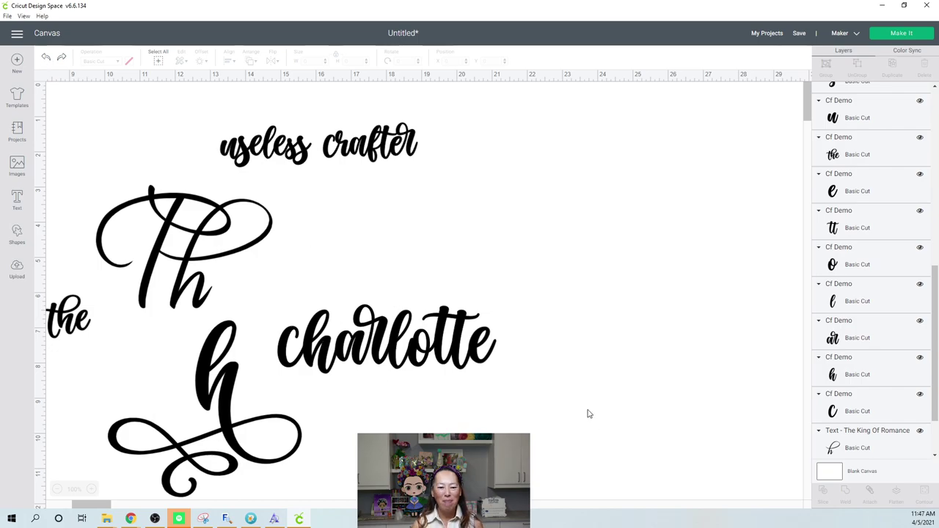
# - Move the first-name word and swash h clear of the plain "Th", and shrink the swash h to match the word's own h
pyautogui.moveTo(538, 377); pyautogui.dragTo(473, 309)
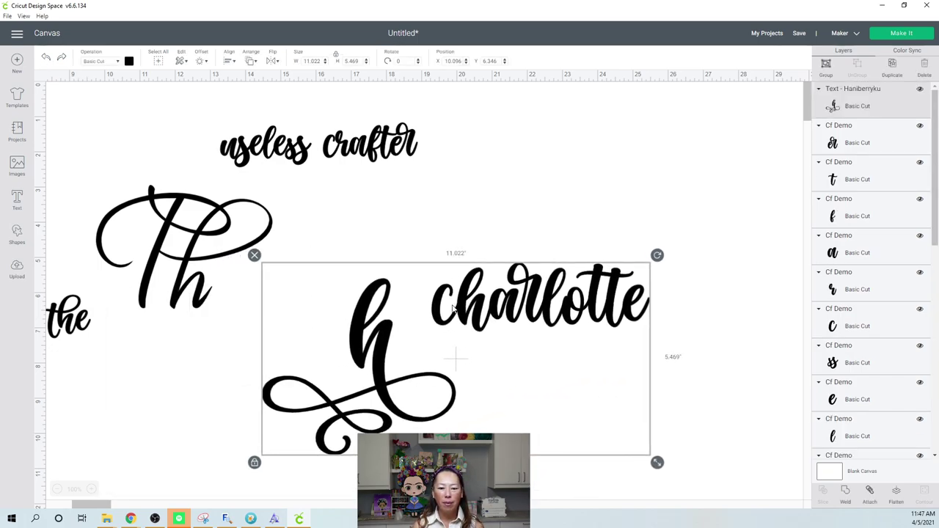
pyautogui.click(330, 366)
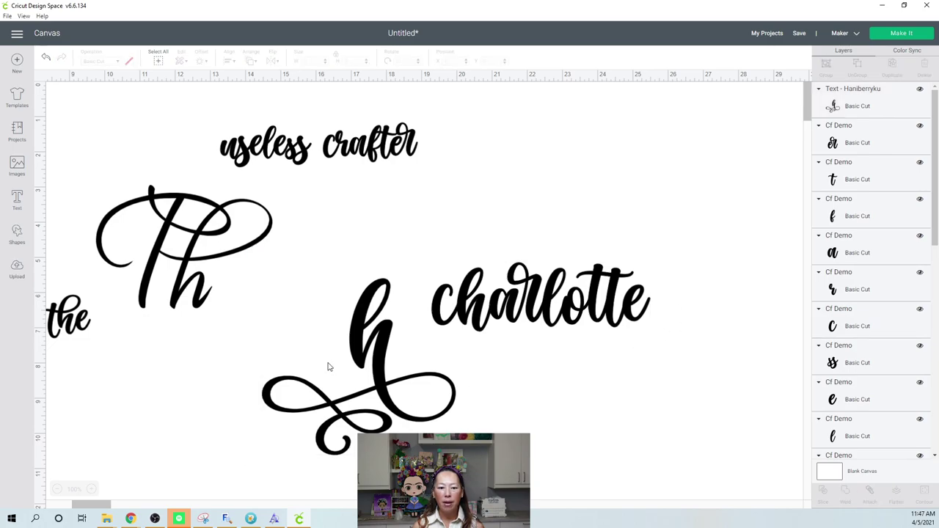
pyautogui.click(383, 344)
pyautogui.moveTo(383, 344); pyautogui.dragTo(489, 324)
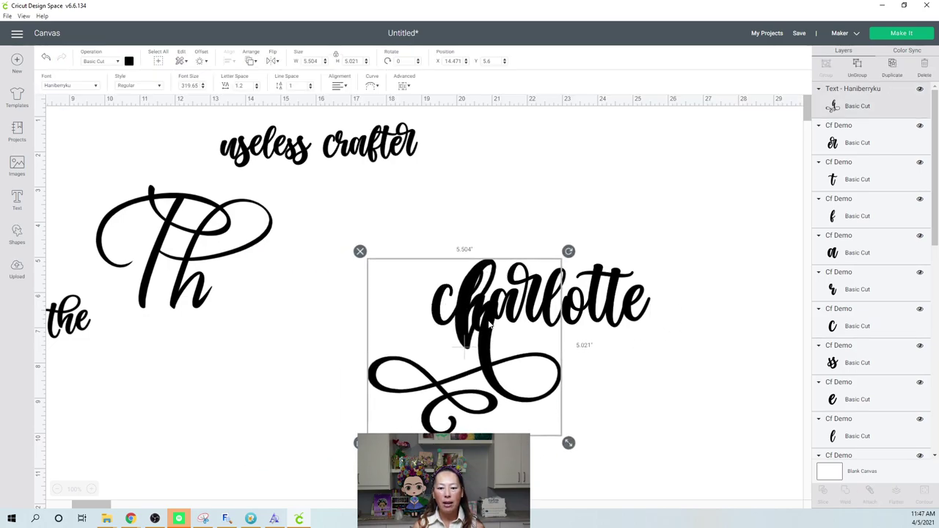
pyautogui.moveTo(569, 443); pyautogui.dragTo(530, 408)
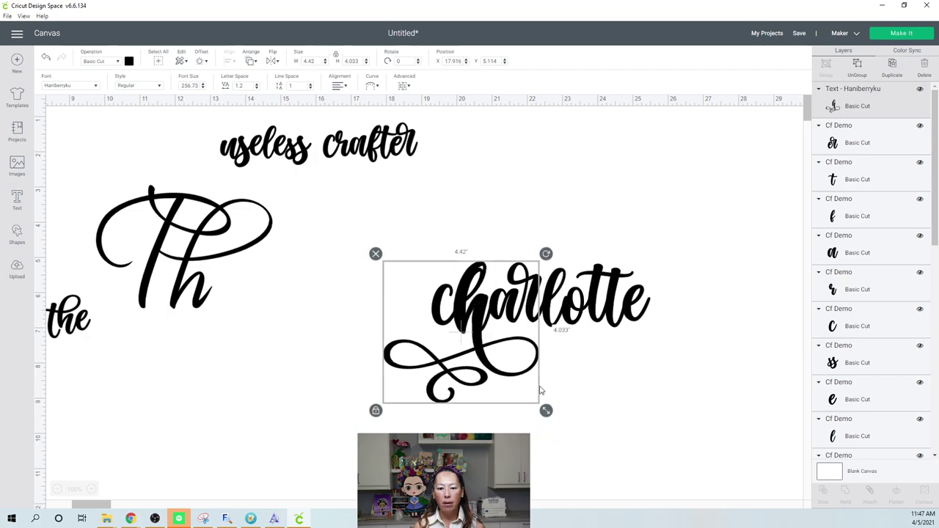
pyautogui.moveTo(546, 410); pyautogui.dragTo(491, 451)
# - Move the plain h out of the first-name word and fit the Haniberryku swash h into the gap
pyautogui.click(478, 290)
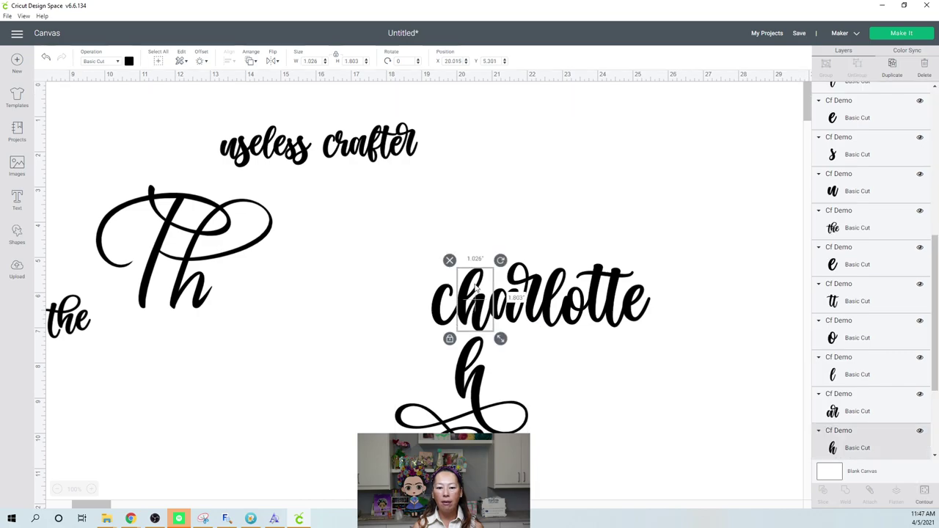
pyautogui.moveTo(478, 290); pyautogui.dragTo(163, 288)
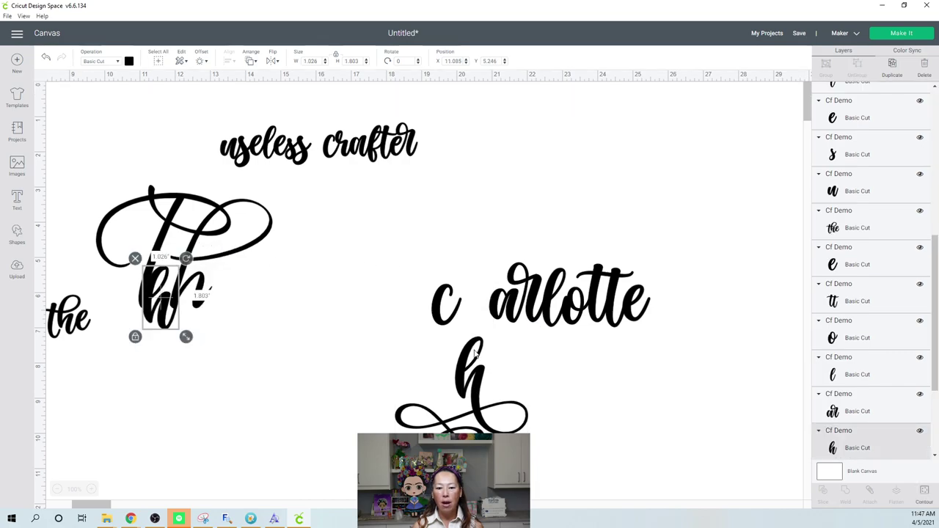
pyautogui.moveTo(475, 394); pyautogui.dragTo(482, 322)
pyautogui.click(482, 323)
pyautogui.click(660, 421)
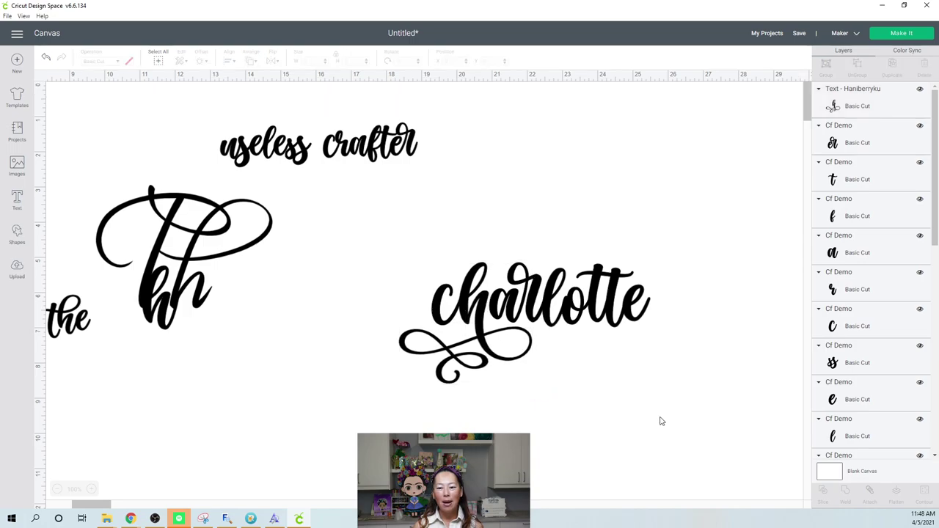
pyautogui.moveTo(687, 426); pyautogui.dragTo(427, 283)
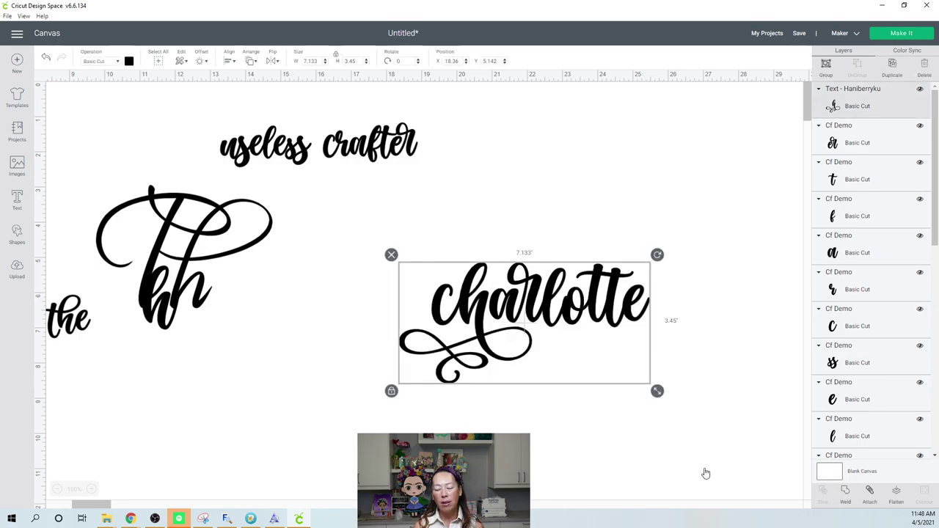
pyautogui.click(591, 454)
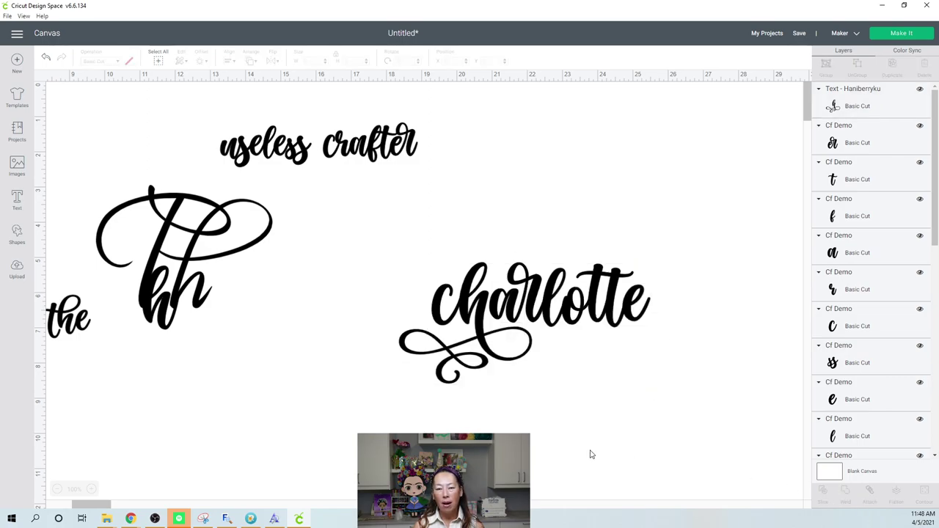